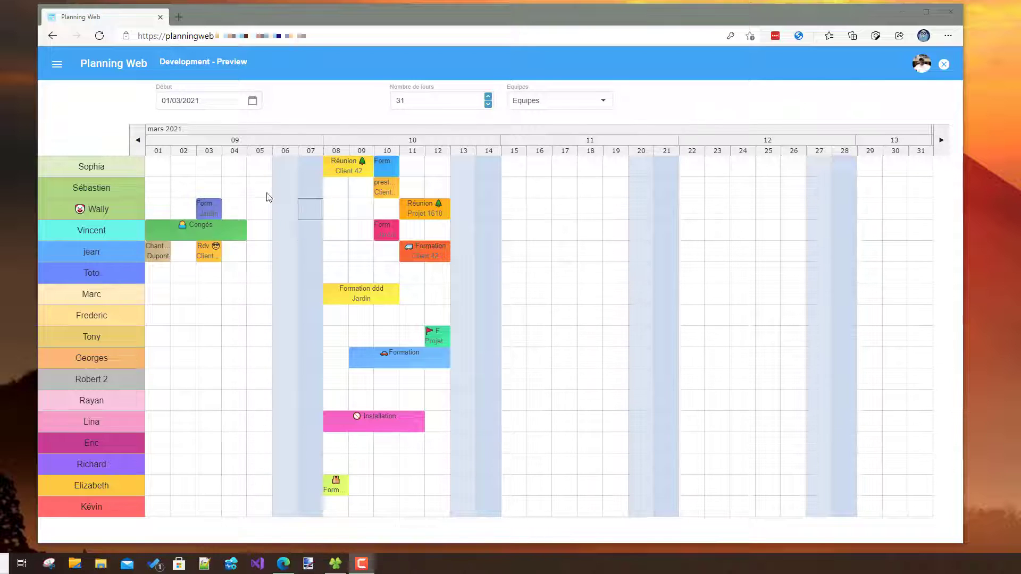
# - Move the Formation ddd task starting on 8 March up to the sixth resource row, keeping its dates
pyautogui.moveTo(346, 303); pyautogui.dragTo(344, 279)
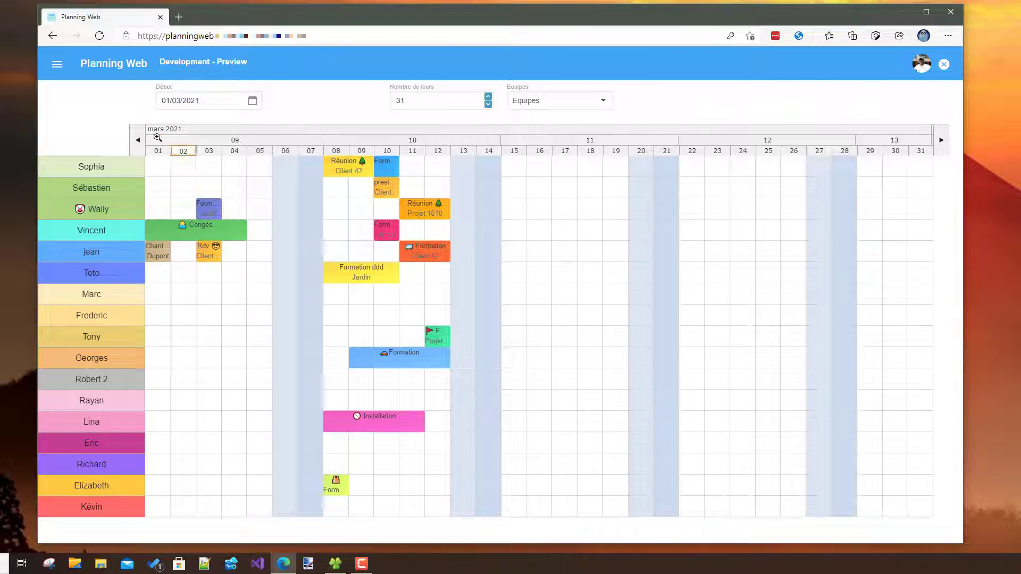
# - Shift the planning period back to start on 11/02/2021 and zoom in on week 08
pyautogui.click(141, 149)
pyautogui.tripleClick(142, 149)
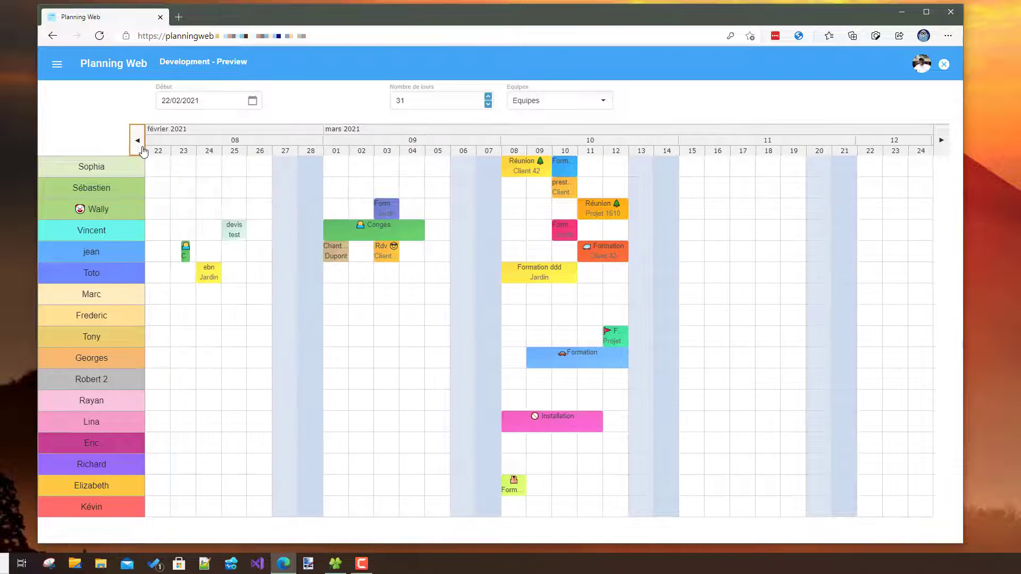
pyautogui.doubleClick(143, 149)
pyautogui.tripleClick(143, 150)
pyautogui.tripleClick(143, 150)
pyautogui.tripleClick(137, 140)
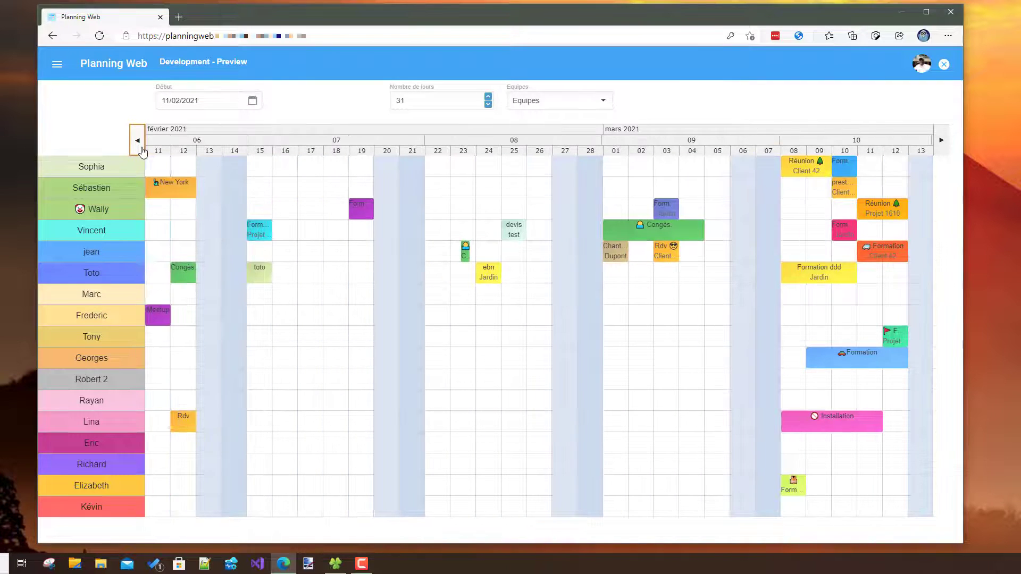
pyautogui.click(460, 141)
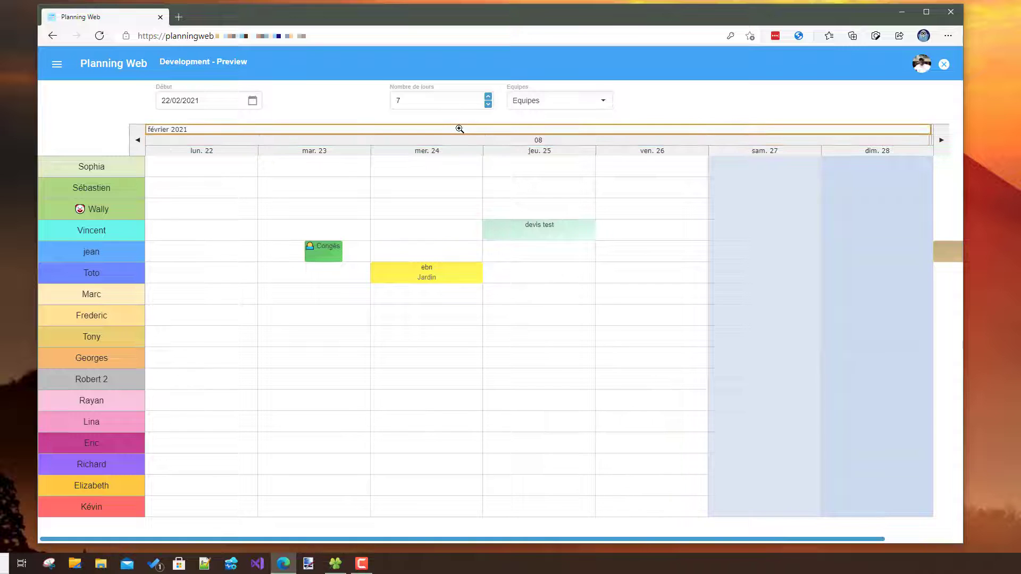
# - Display the planning from the start of February 2021 and set the number of days shown to 25
pyautogui.click(460, 130)
pyautogui.click(490, 97)
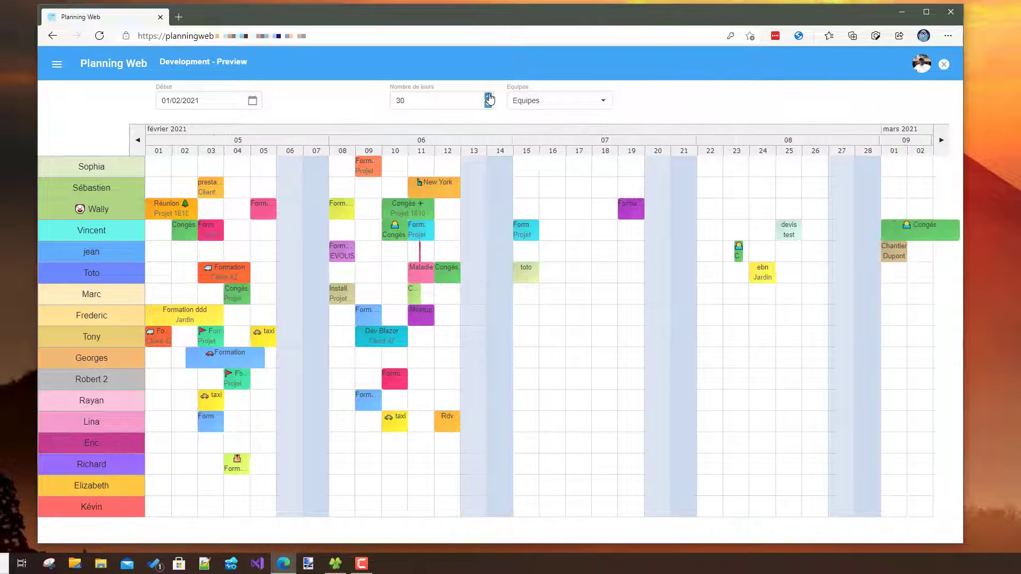
pyautogui.click(489, 97)
pyautogui.click(489, 97)
pyautogui.click(488, 105)
pyautogui.click(488, 107)
pyautogui.click(489, 107)
pyautogui.click(488, 106)
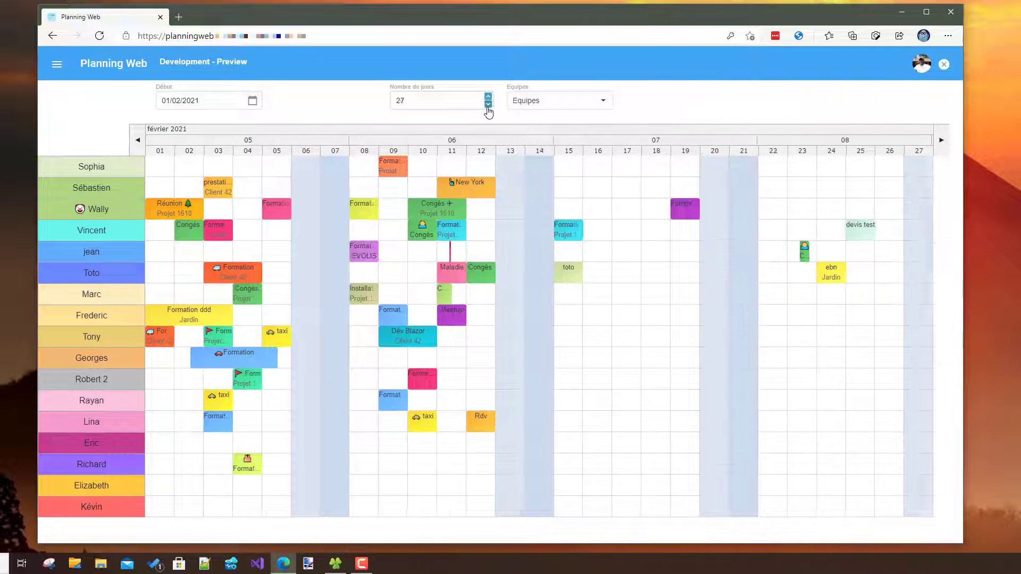
pyautogui.click(488, 106)
pyautogui.click(488, 107)
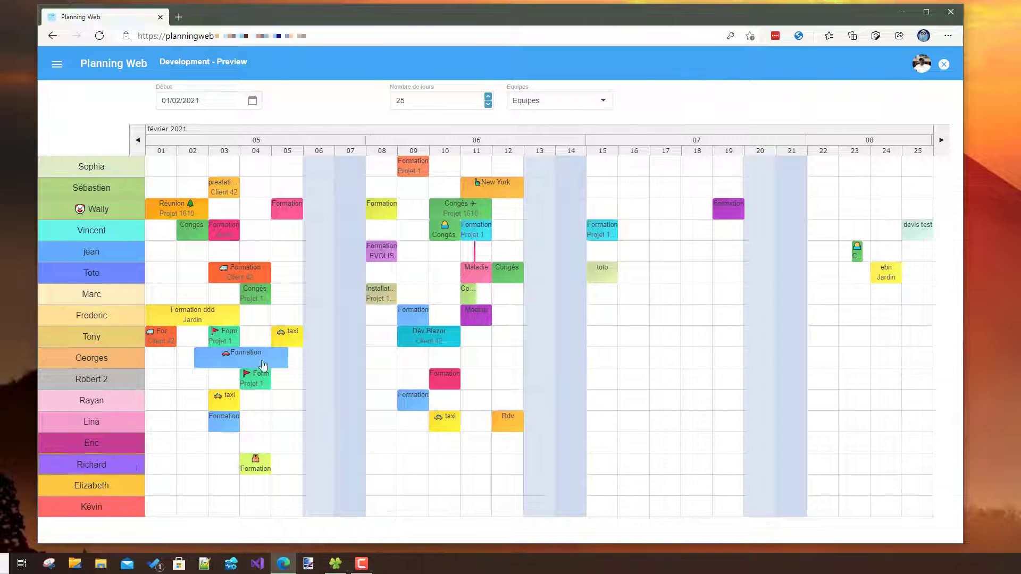
# - Filter the planning by the Administratif, Commerciaux and Techniciens teams in turn, ending with Toutes les équipes
pyautogui.click(549, 101)
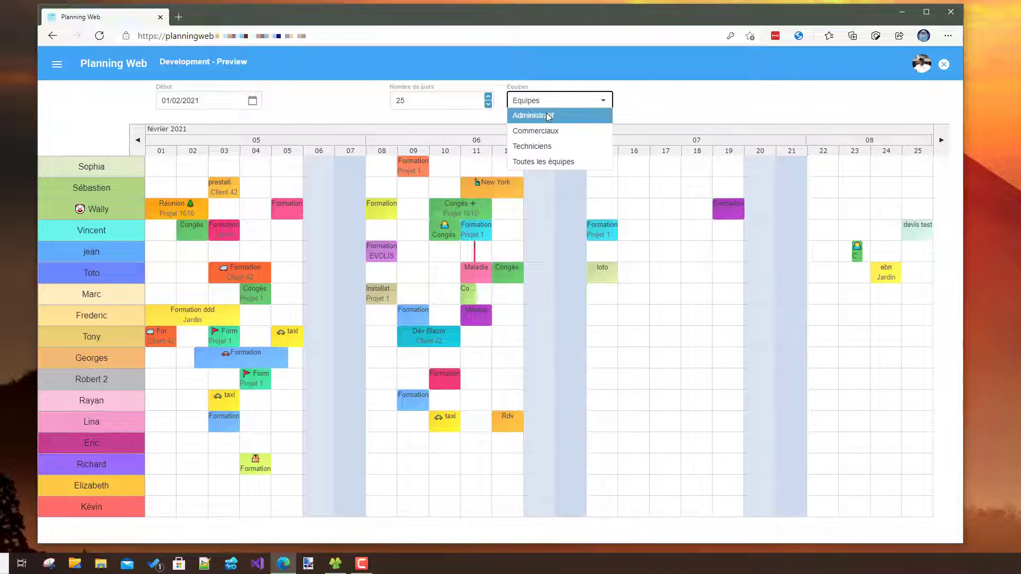
pyautogui.click(549, 113)
pyautogui.click(548, 102)
pyautogui.click(548, 130)
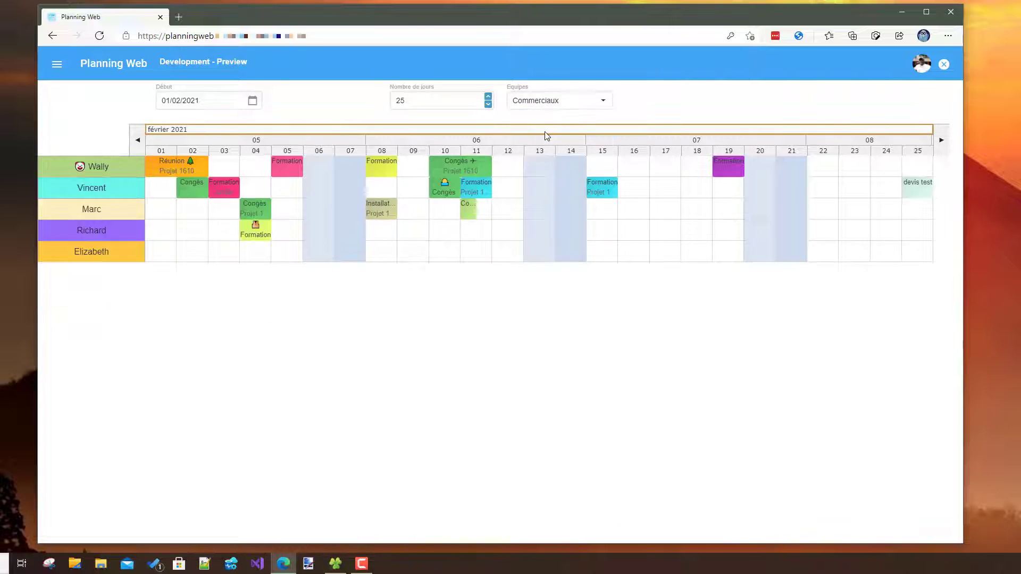
pyautogui.click(547, 104)
pyautogui.click(543, 147)
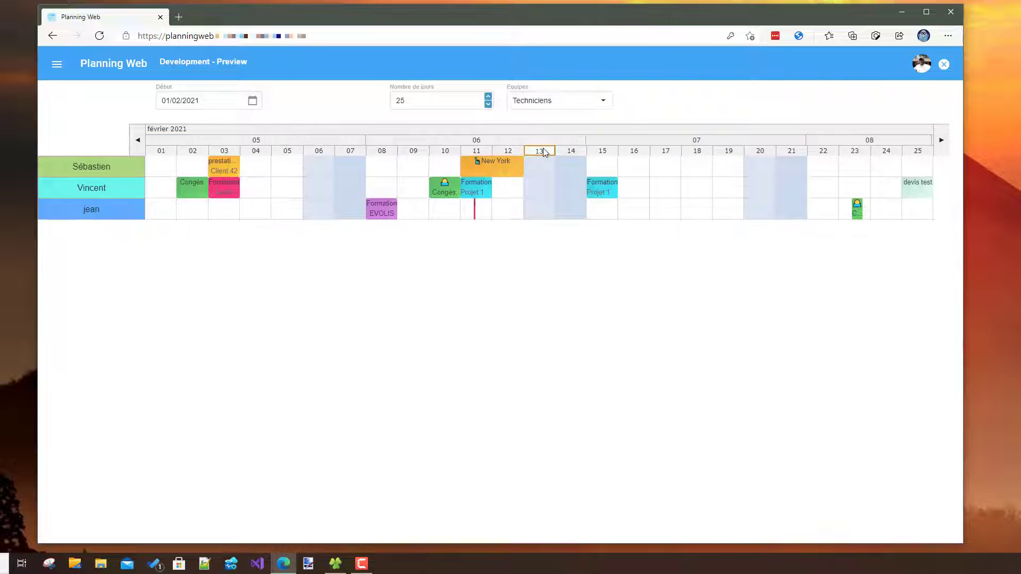
pyautogui.click(549, 104)
pyautogui.click(543, 164)
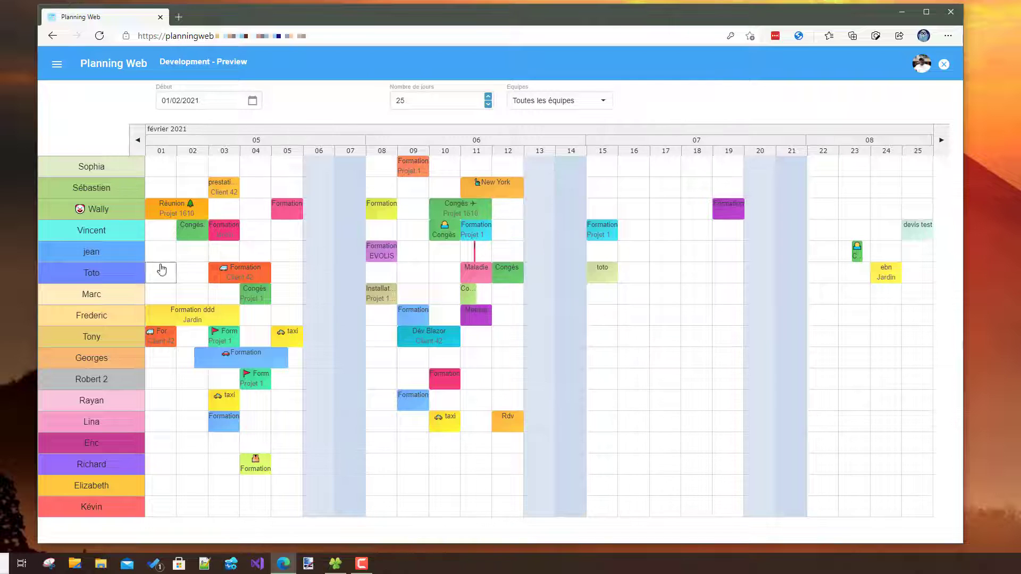
# - View the fifth resource's schedule hour by hour and return to the planning of all resources
pyautogui.click(126, 261)
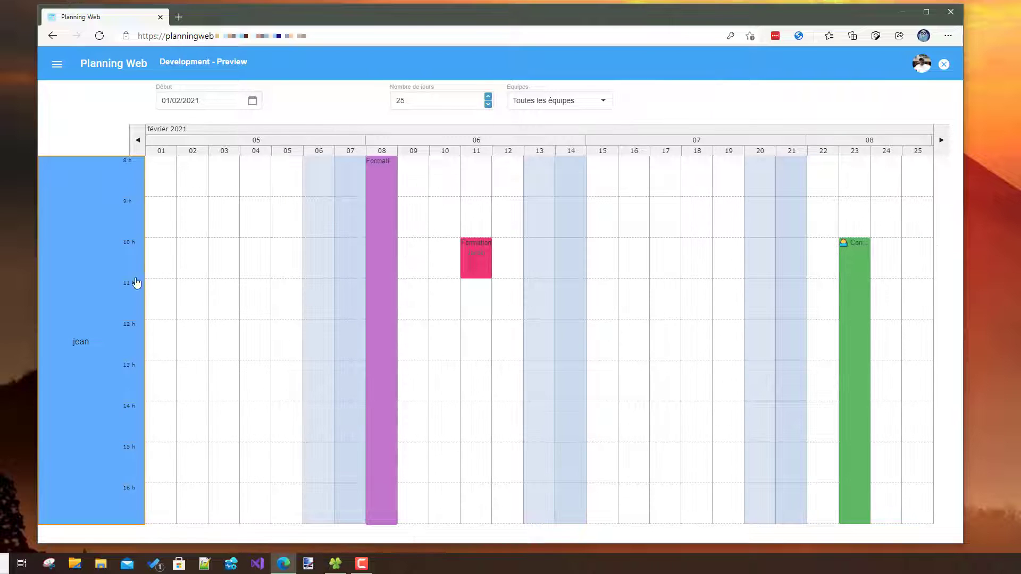
pyautogui.click(106, 318)
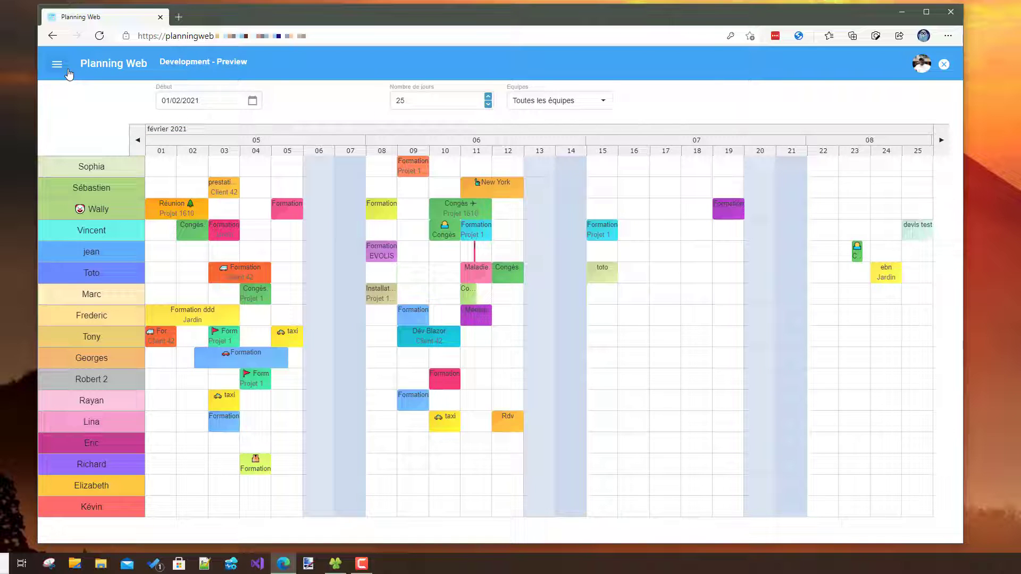
# - Create a new task on 16 February in the second resource row and label it Travaux
pyautogui.rightClick(632, 193)
pyautogui.click(669, 202)
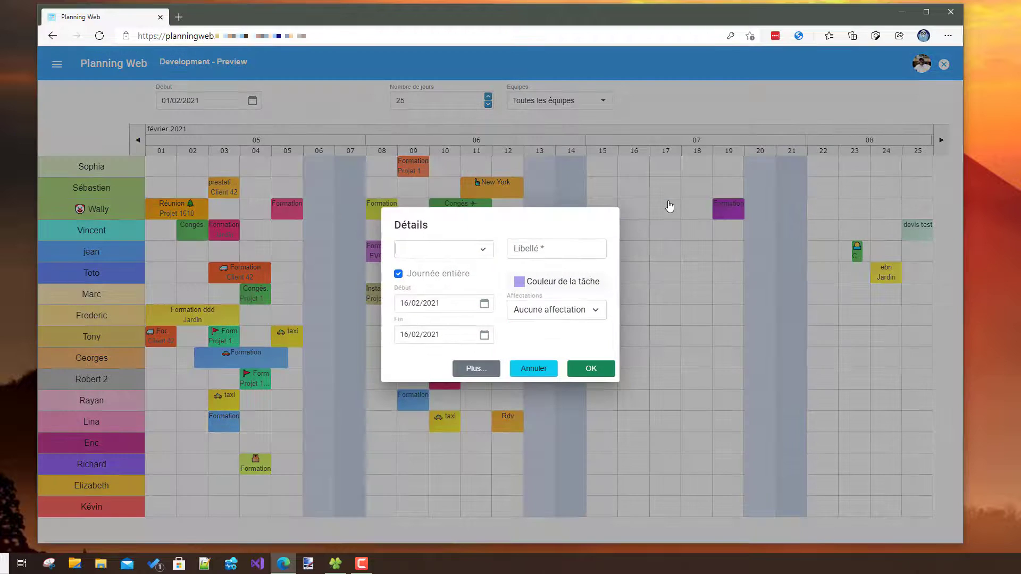
pyautogui.click(530, 253)
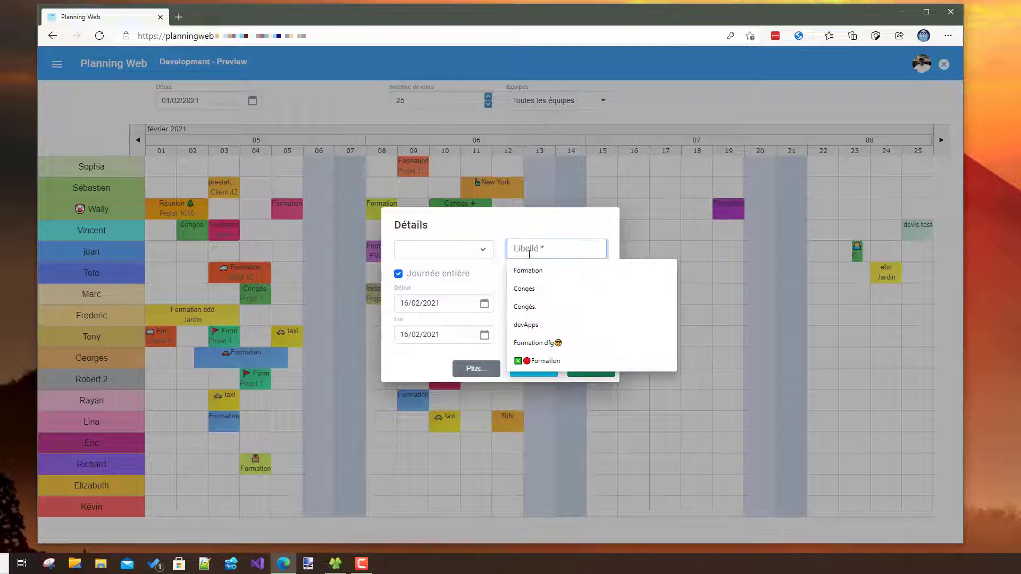
pyautogui.write('Travaux')
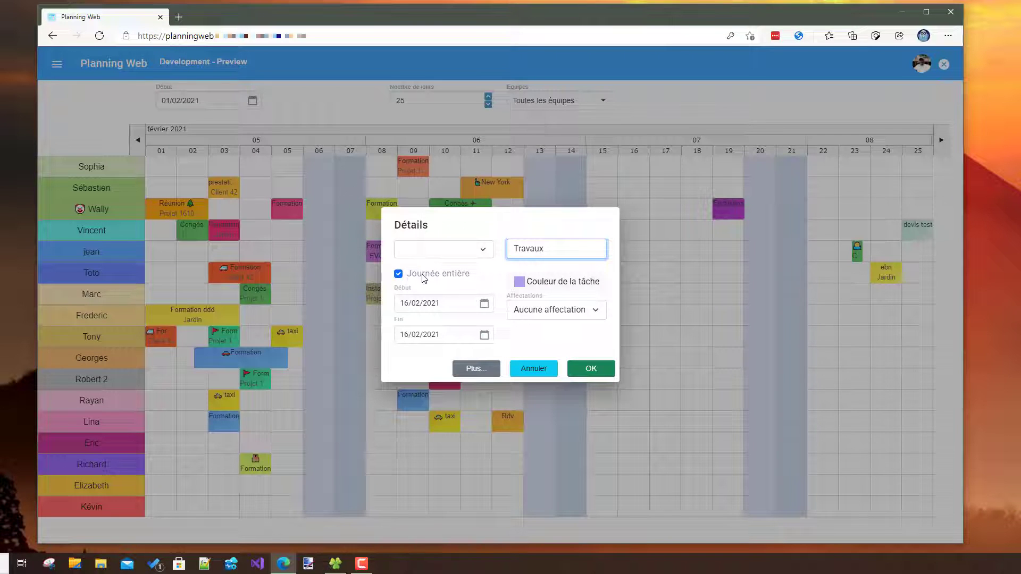
pyautogui.click(425, 274)
pyautogui.click(484, 304)
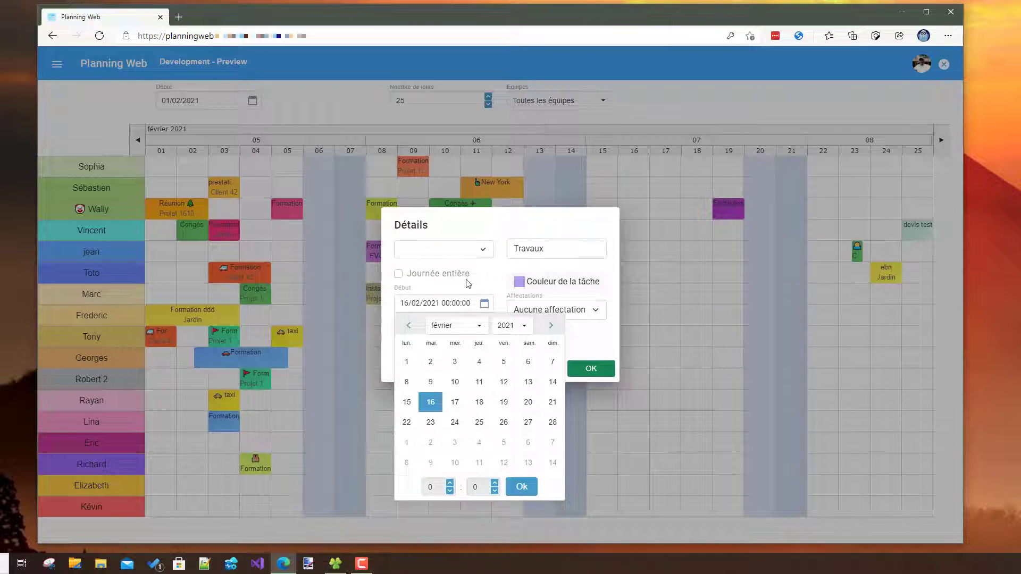
pyautogui.click(468, 279)
pyautogui.click(467, 277)
# - Colour the Travaux task light blue and assign it to Client 42
pyautogui.click(541, 280)
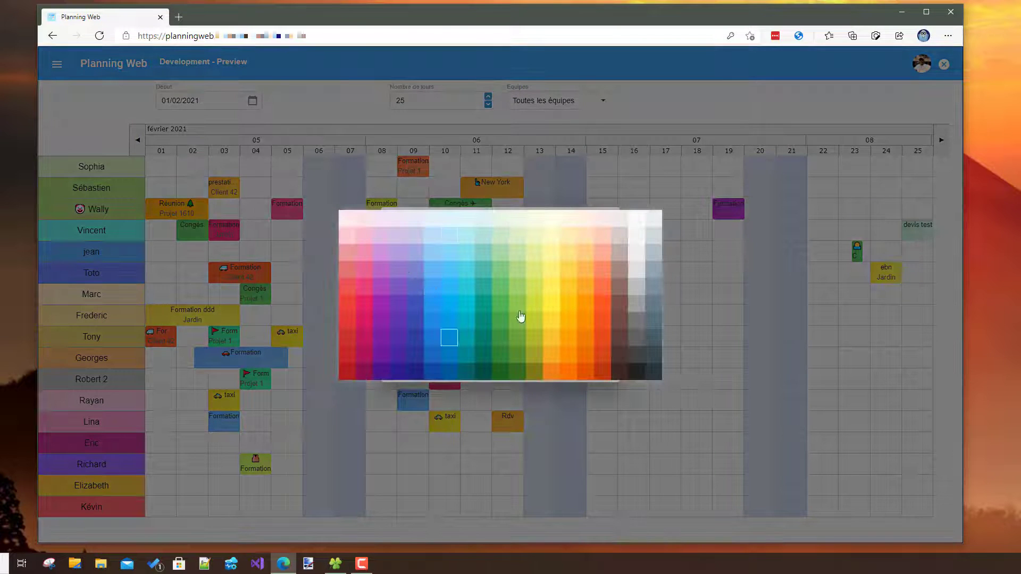
pyautogui.click(434, 293)
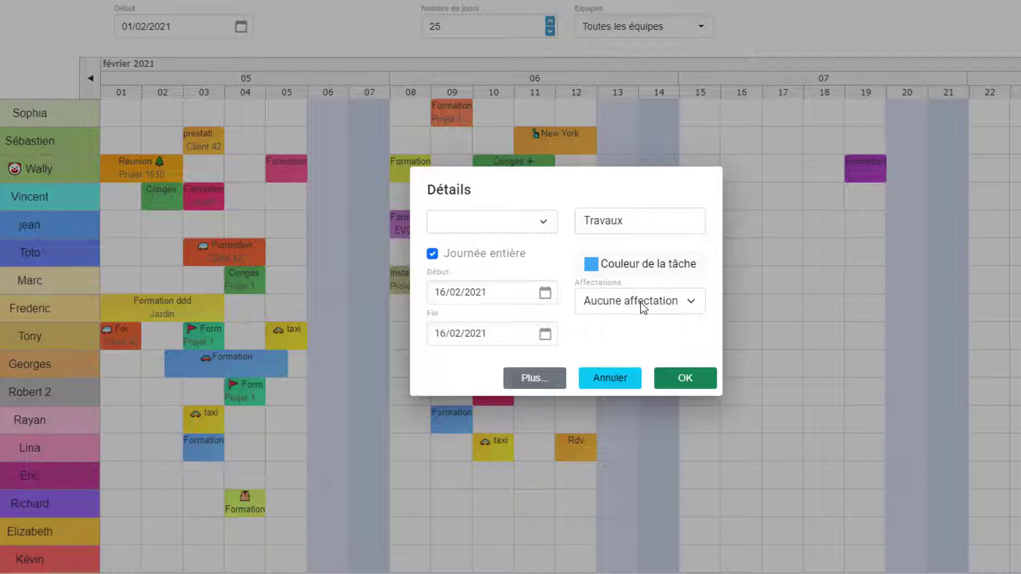
pyautogui.click(643, 308)
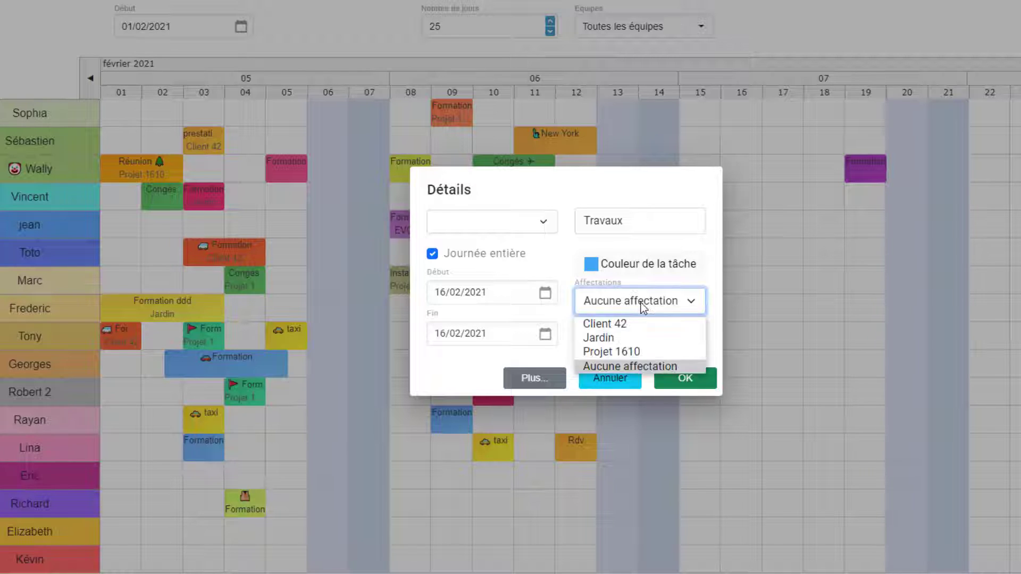
pyautogui.click(628, 325)
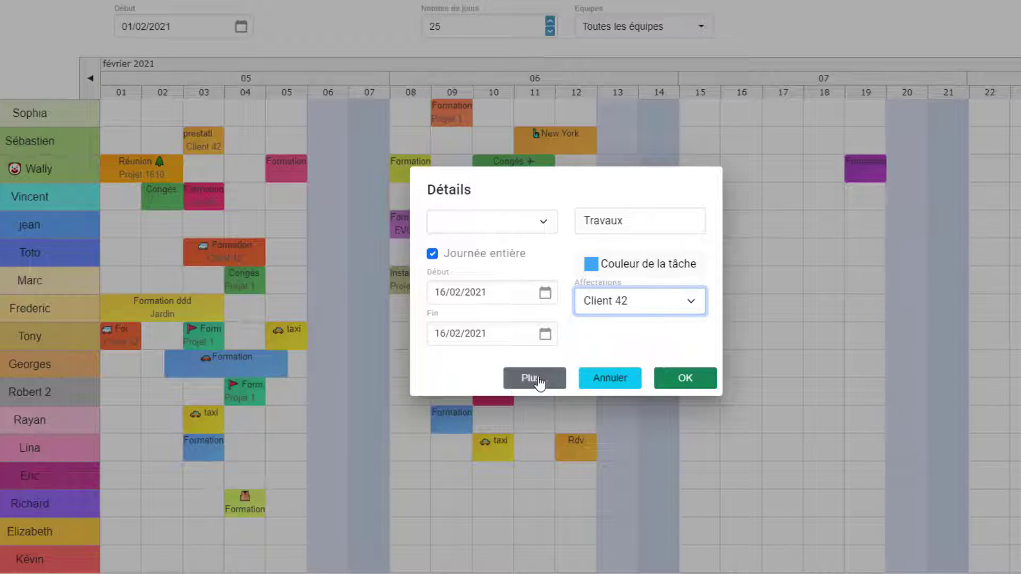
# - Add the info text "Commentaire cette tâche" to the Travaux task and save the task
pyautogui.click(537, 381)
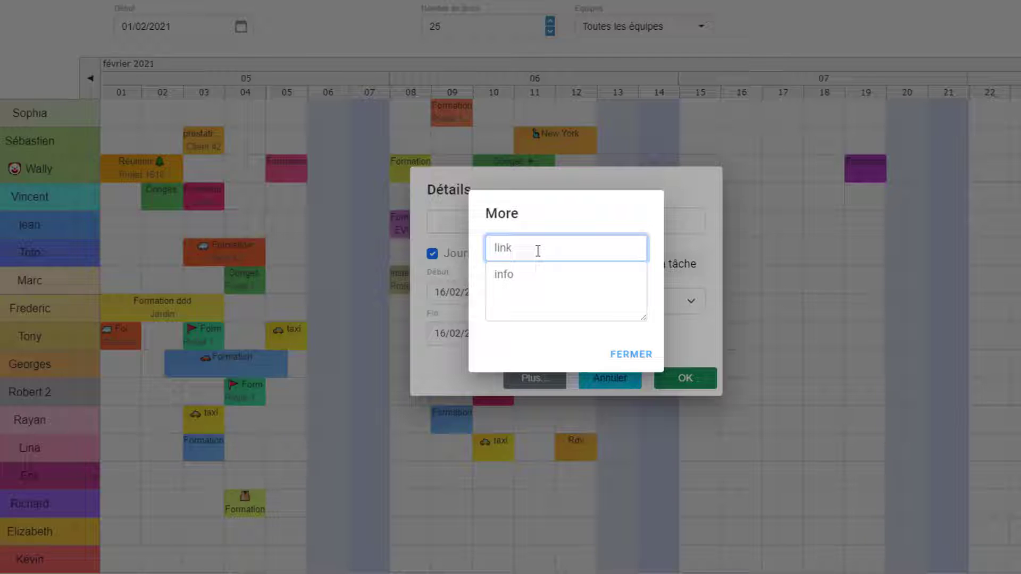
pyautogui.click(531, 284)
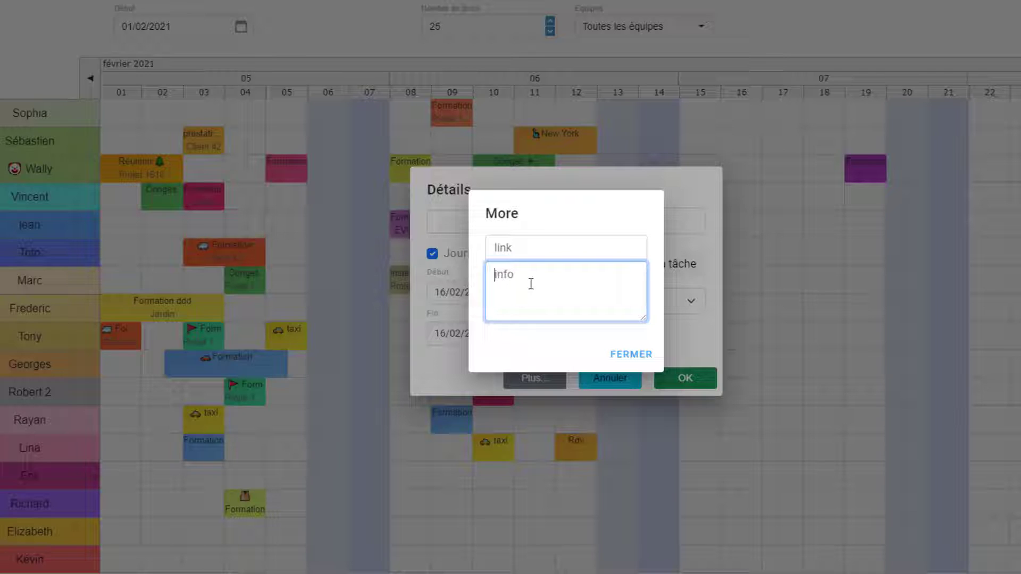
pyautogui.write('Commentia')
pyautogui.write('re cette tâc')
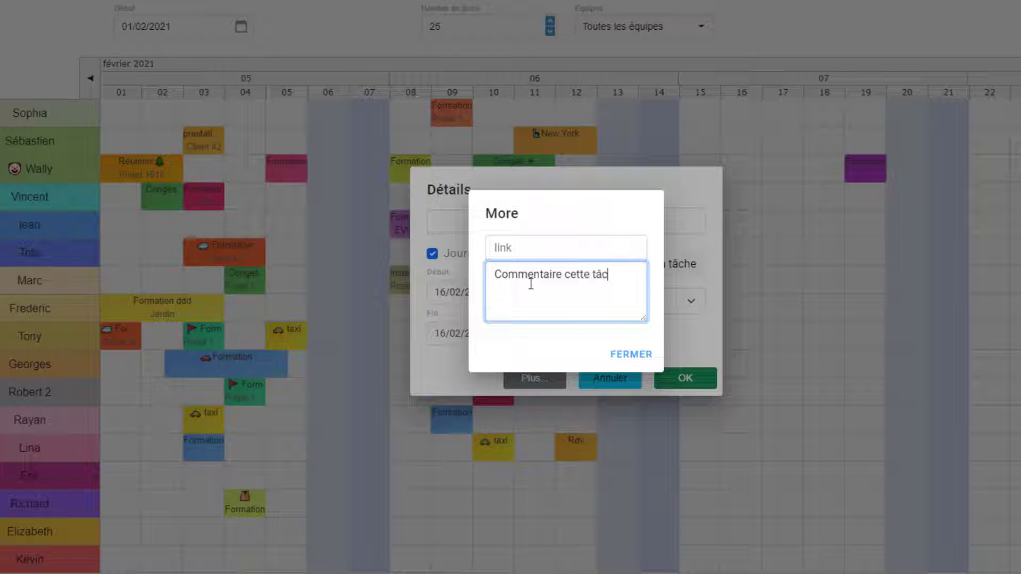
pyautogui.write('he')
pyautogui.click(632, 355)
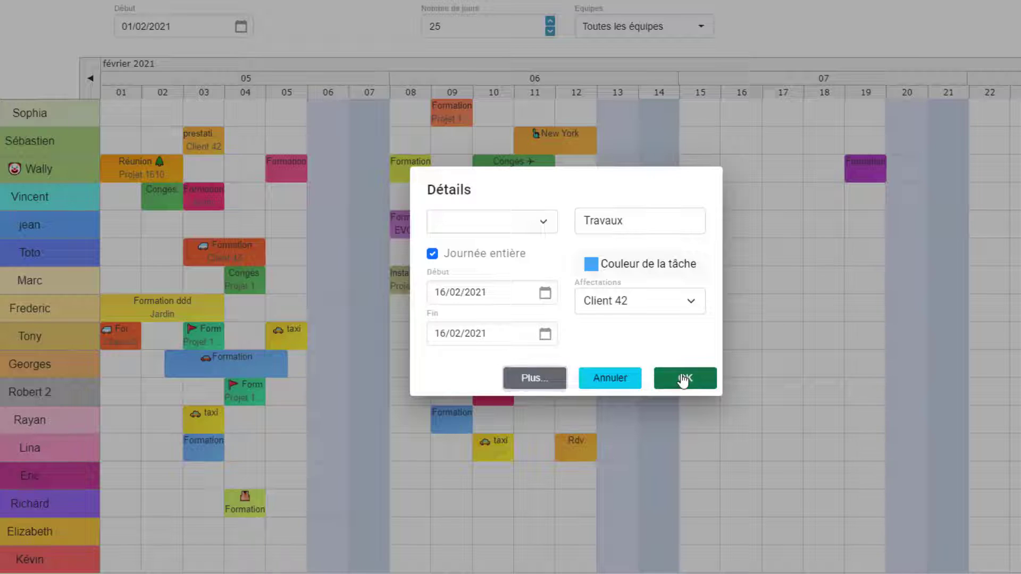
pyautogui.click(683, 379)
pyautogui.moveTo(762, 136)
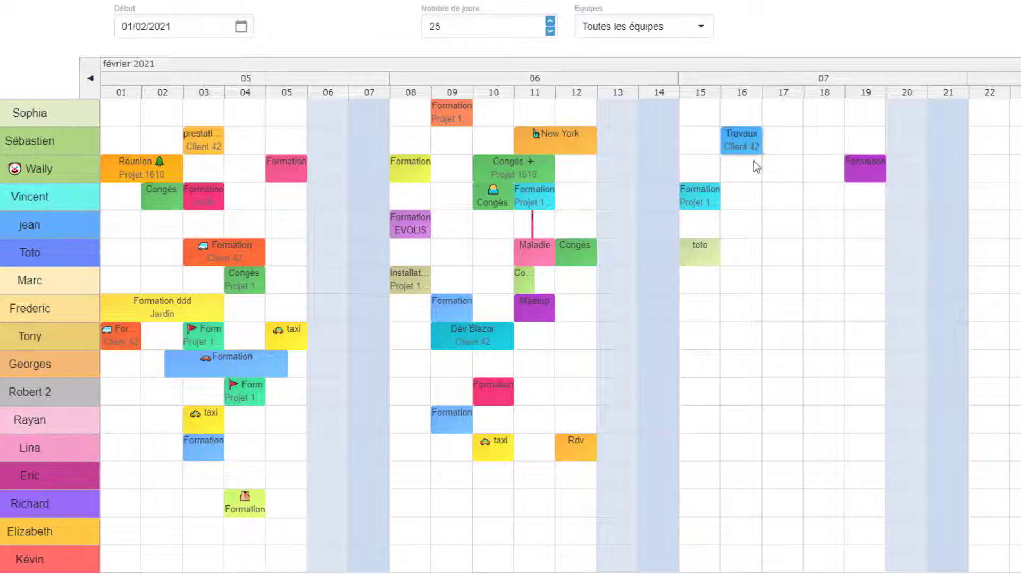
# - Create a new task of type Réunion on 16 February in the third resource row, with Aucune affectation
pyautogui.rightClick(751, 177)
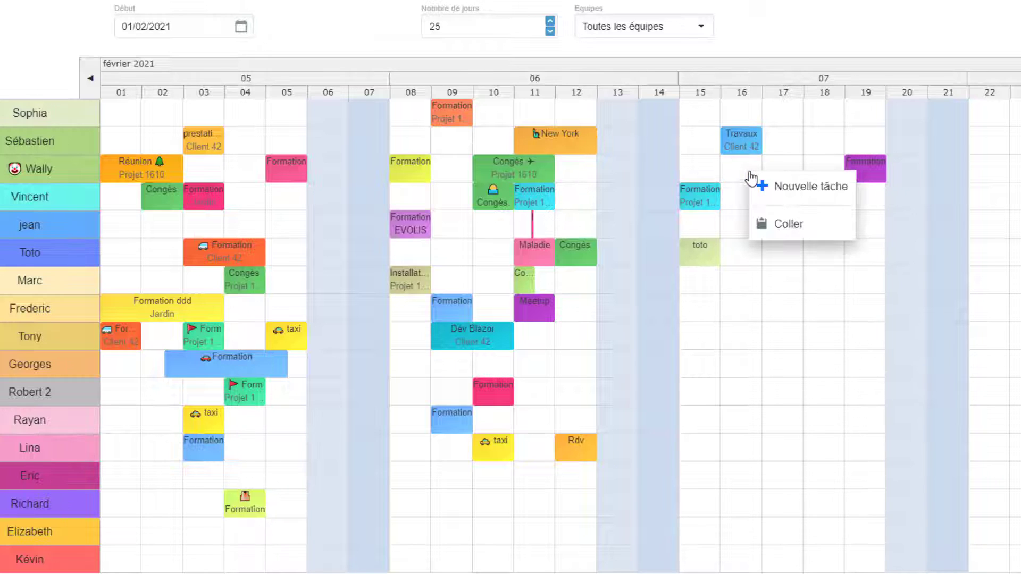
pyautogui.click(786, 193)
pyautogui.click(547, 230)
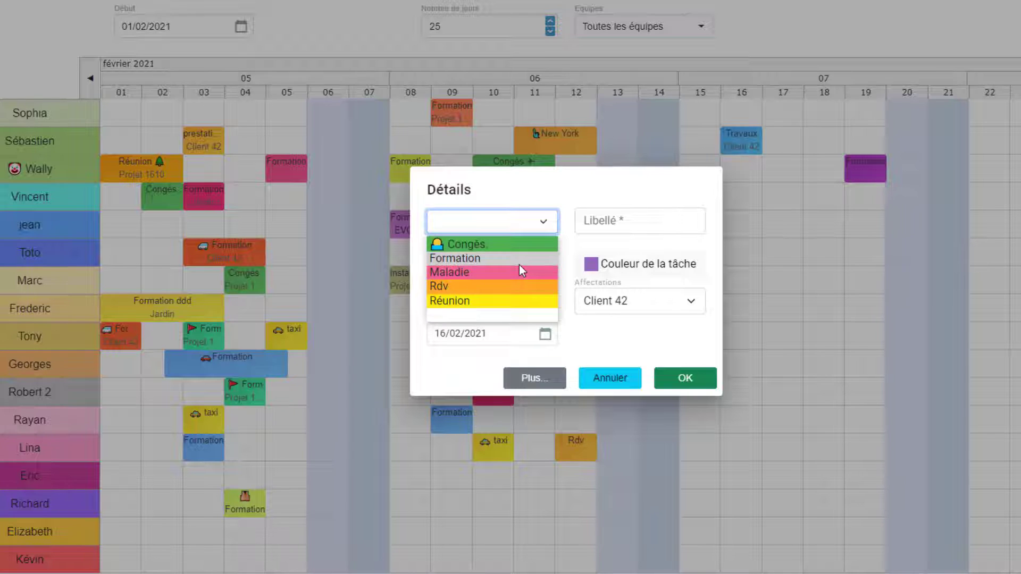
pyautogui.click(511, 301)
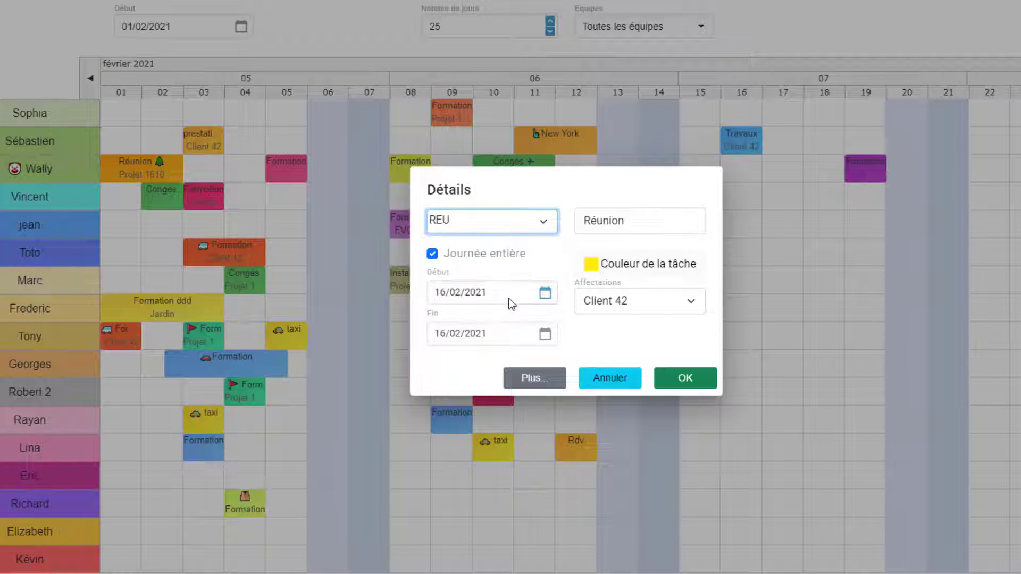
pyautogui.click(620, 306)
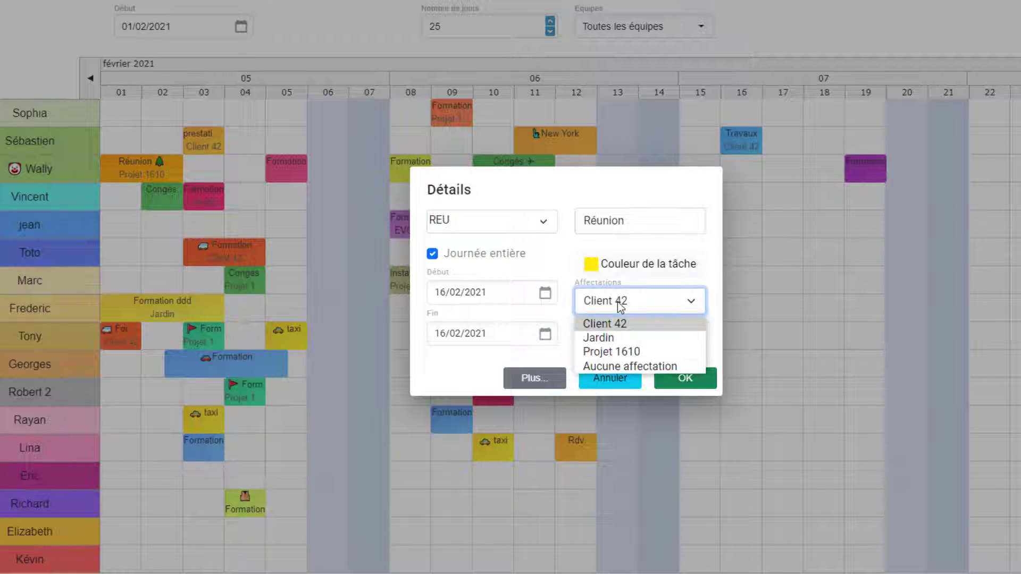
pyautogui.click(612, 367)
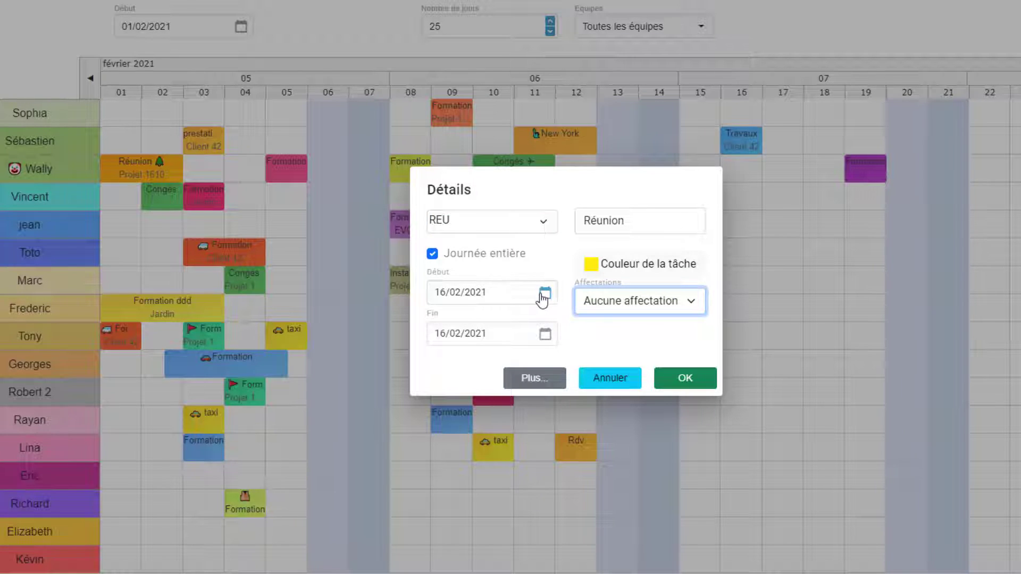
# - Make the Réunion task a timed one from 08:00 to 11:00 on 16/02/2021 and save it
pyautogui.click(544, 295)
pyautogui.click(511, 255)
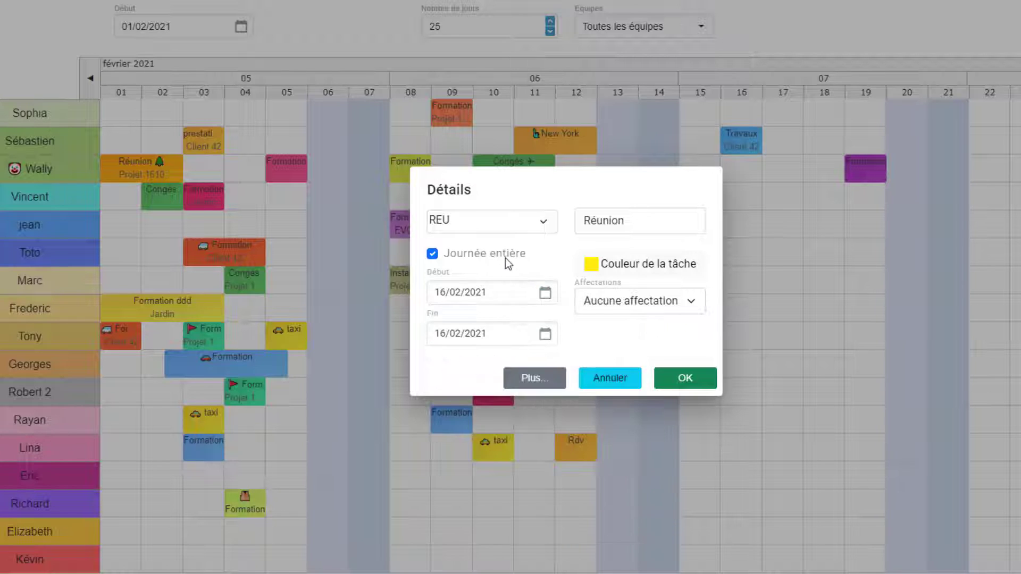
pyautogui.click(496, 295)
pyautogui.write('8:00:00')
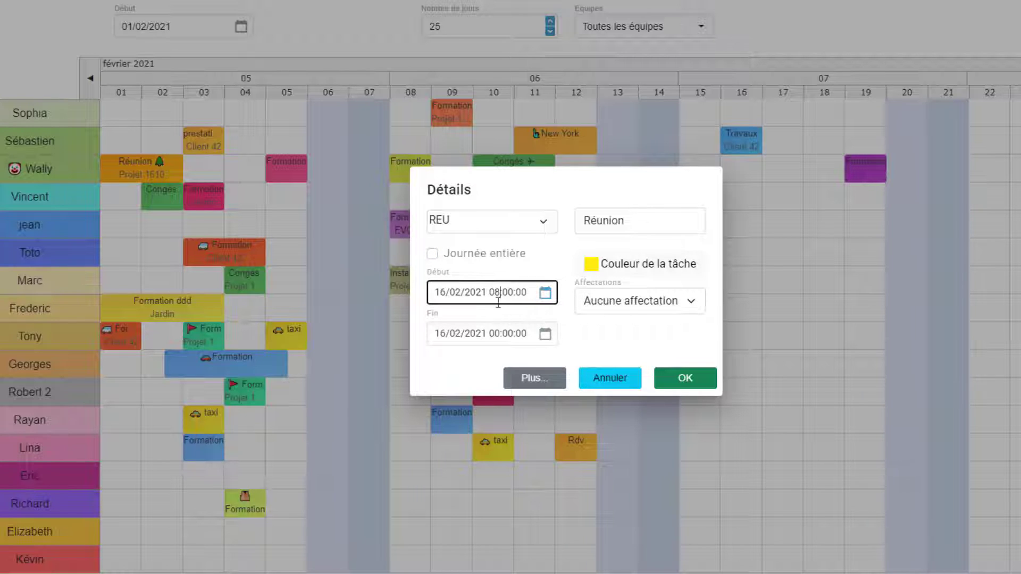
pyautogui.click(495, 325)
pyautogui.write('11')
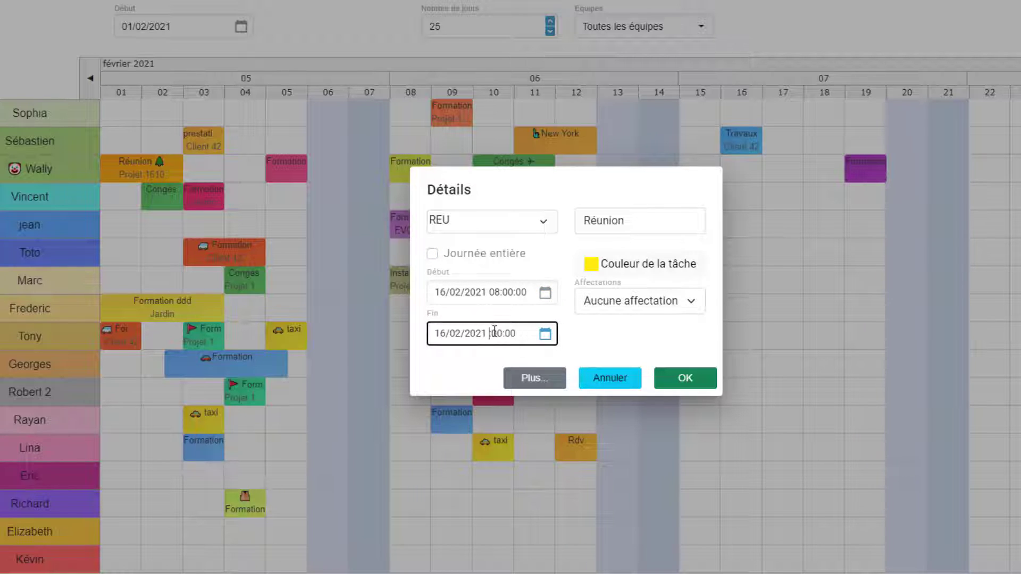
pyautogui.click(675, 379)
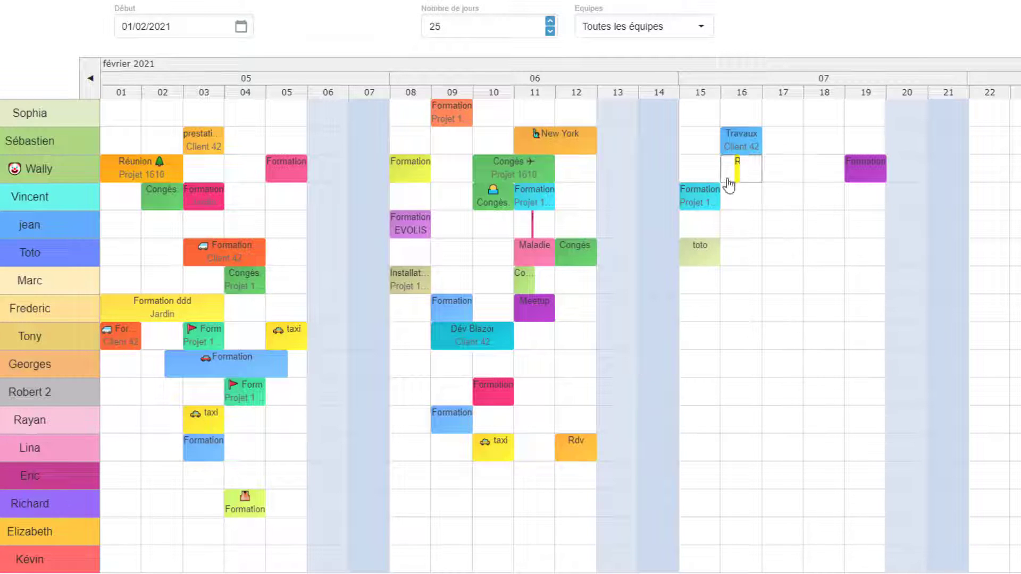
# - Zoom the schedule to week 07, view the third resource's hourly schedule, and return to all resources
pyautogui.click(797, 84)
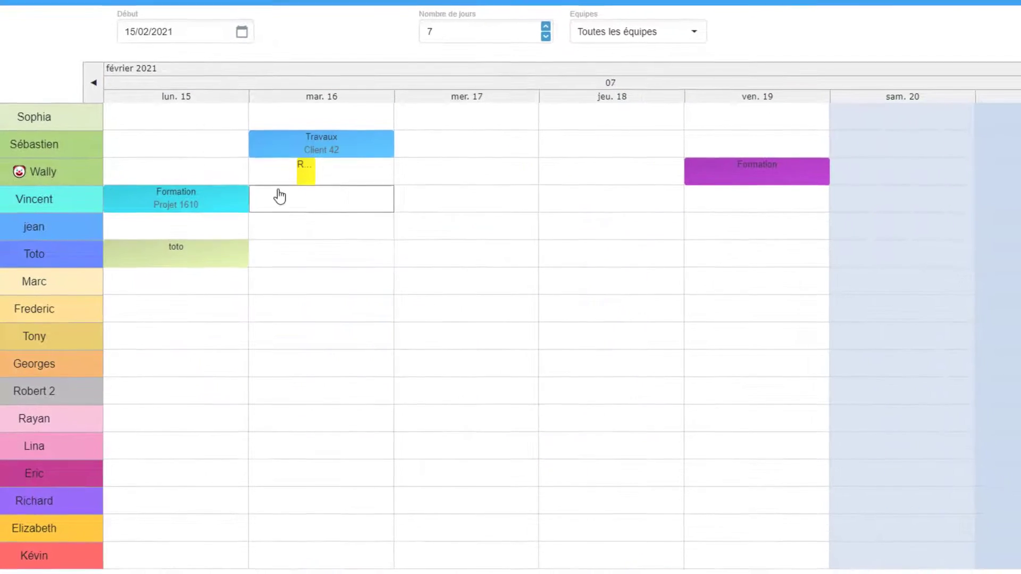
pyautogui.click(83, 185)
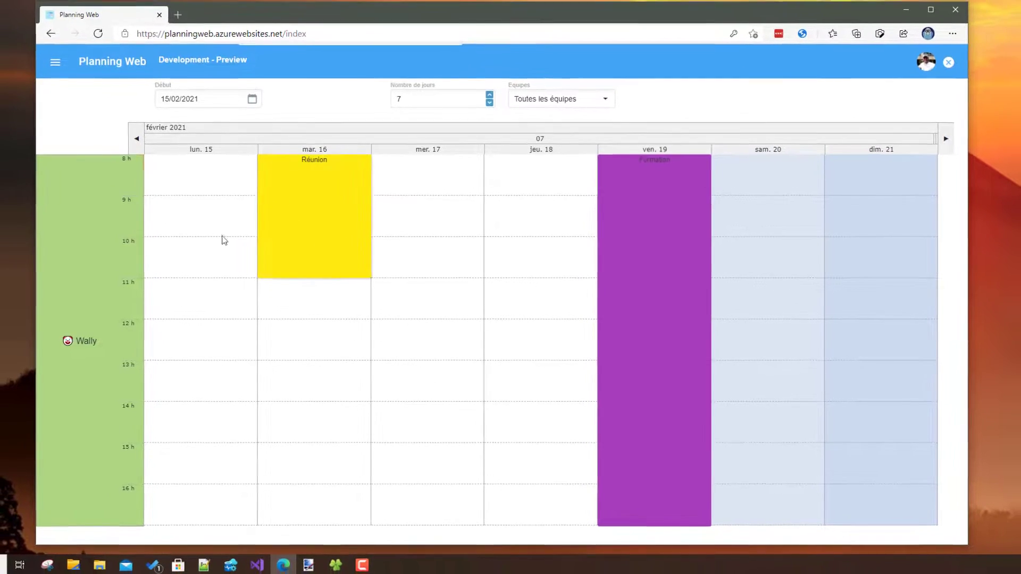
pyautogui.click(100, 249)
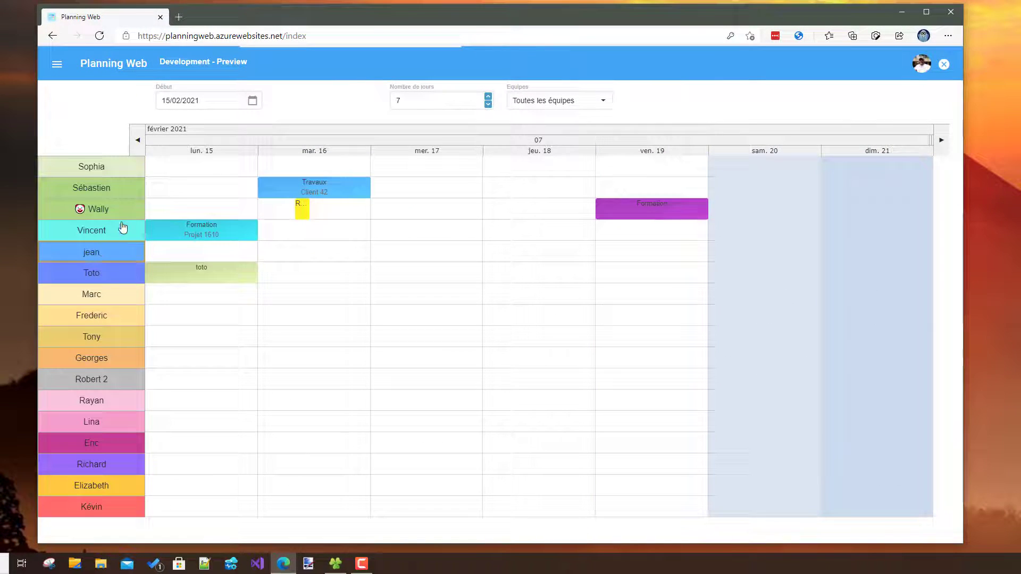
# - Switch the schedule between all of February 2021 and week 07, finishing on the full month
pyautogui.click(160, 130)
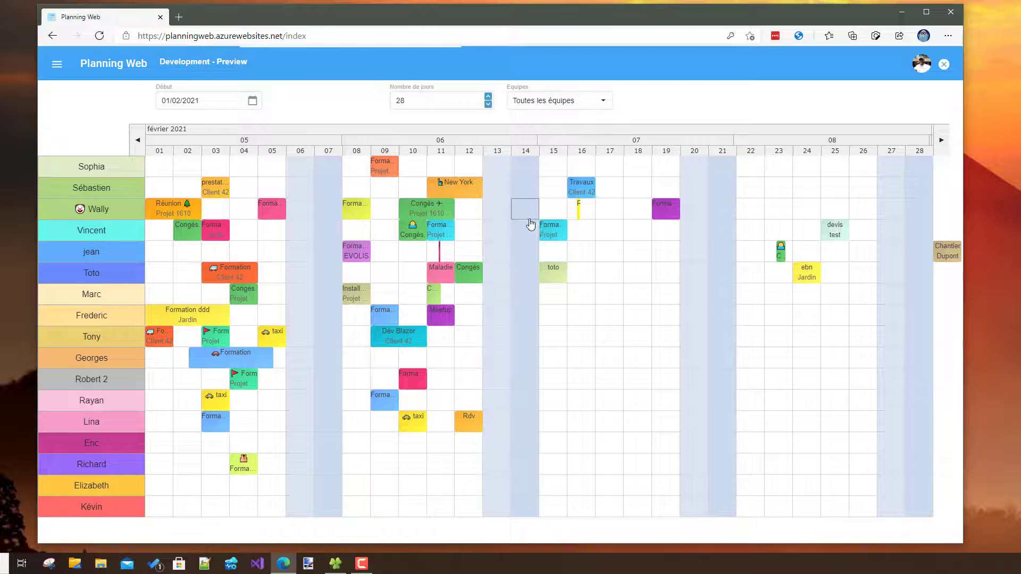
pyautogui.click(592, 143)
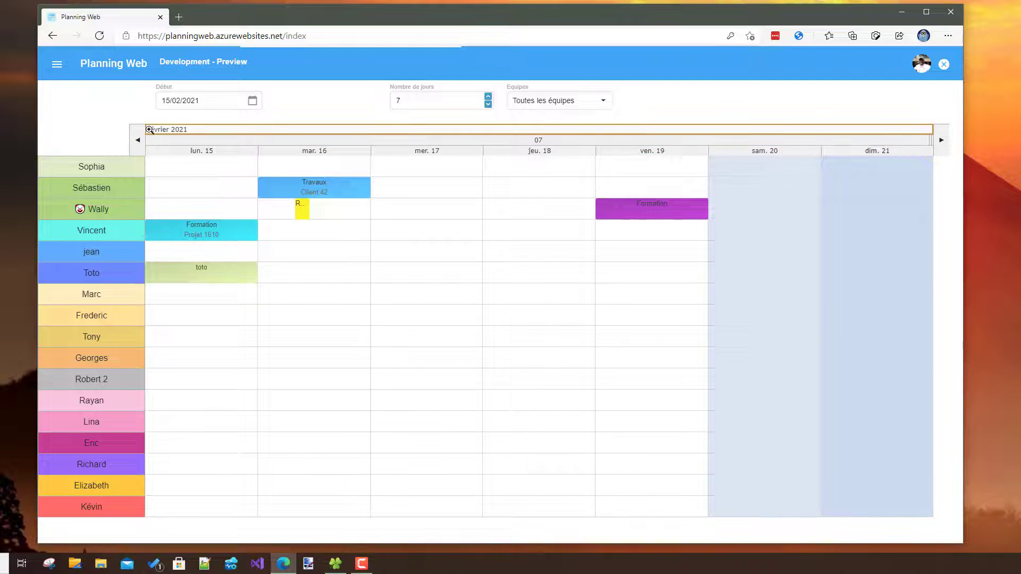
pyautogui.click(149, 130)
# - Expand the navigation menu, visit the Liste page, and return to the Planning page
pyautogui.click(65, 68)
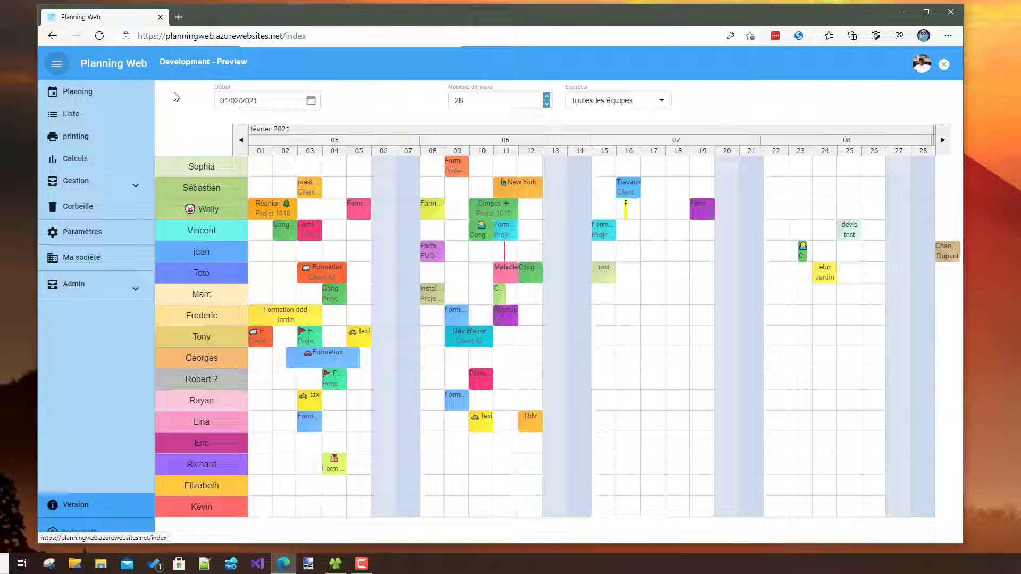
pyautogui.click(75, 121)
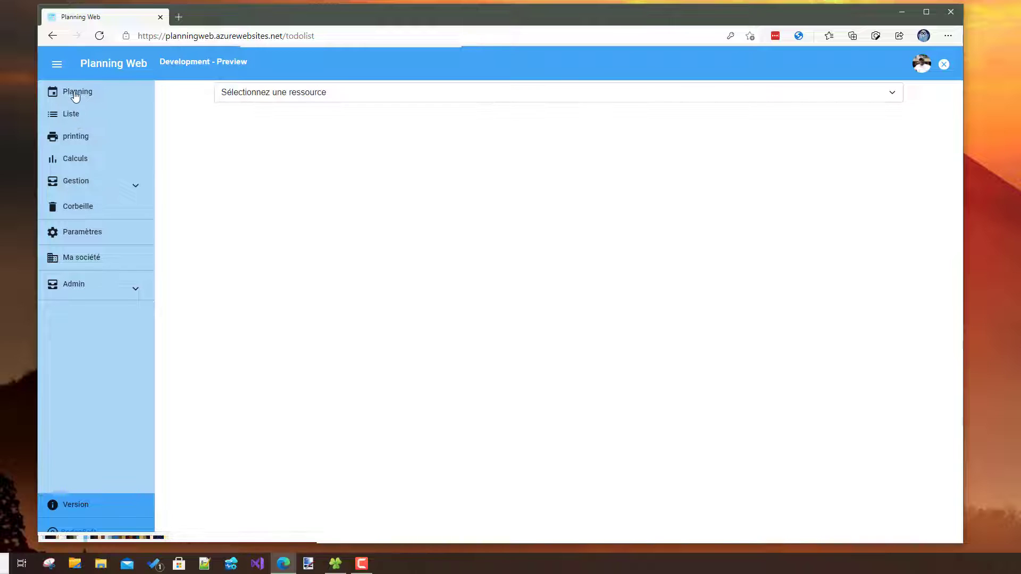
pyautogui.click(75, 95)
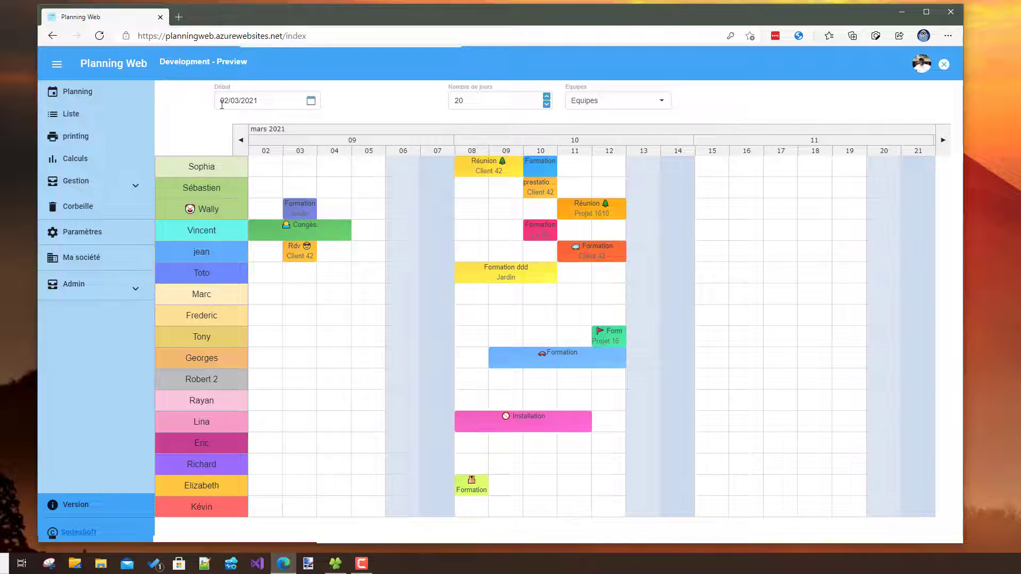
# - View the first resource's upcoming tasks on the Liste page
pyautogui.click(71, 114)
pyautogui.click(283, 95)
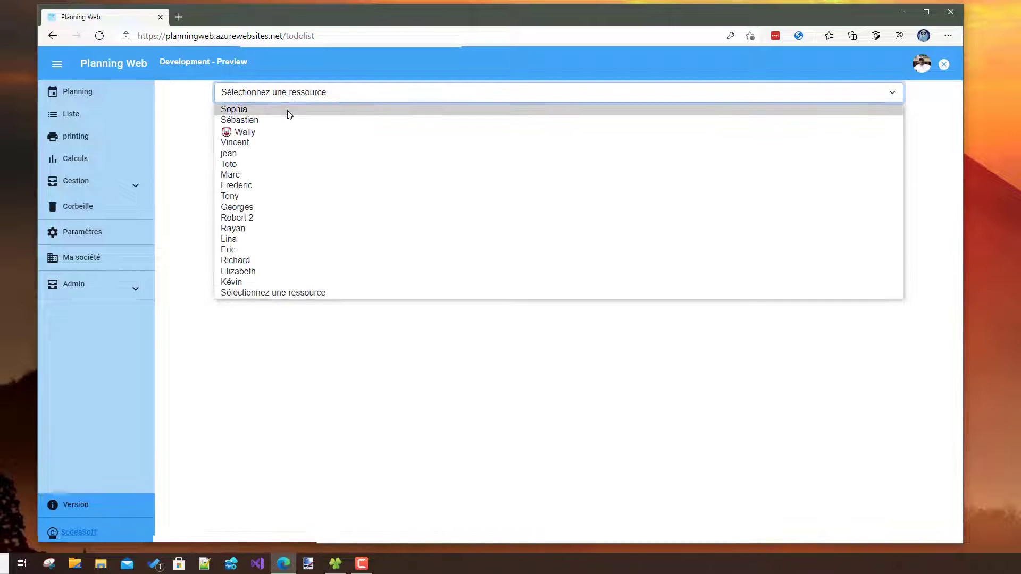
pyautogui.click(288, 110)
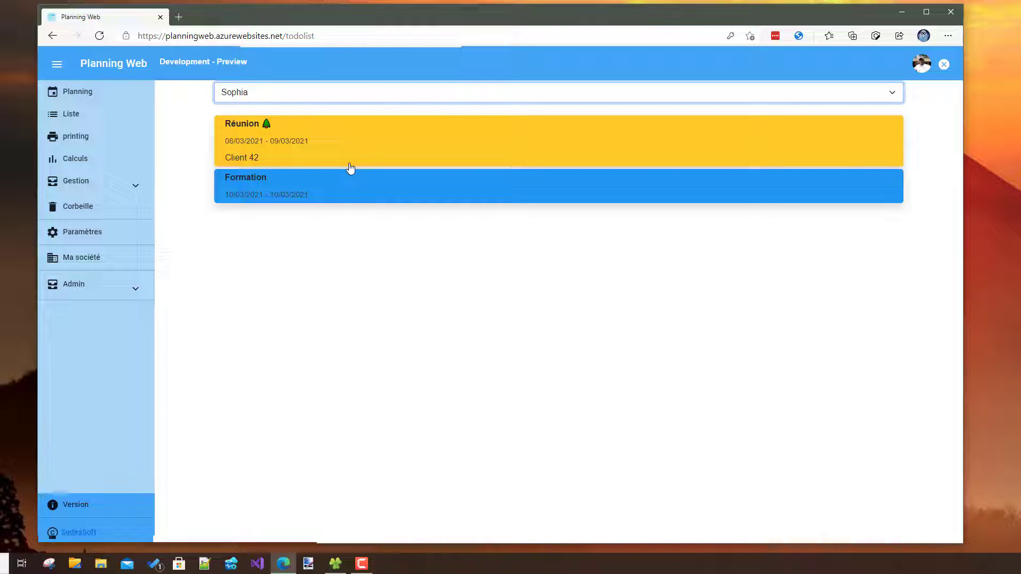
# - Browse the upcoming tasks of the second through seventh resources and return to the Planning page
pyautogui.click(303, 99)
pyautogui.click(295, 118)
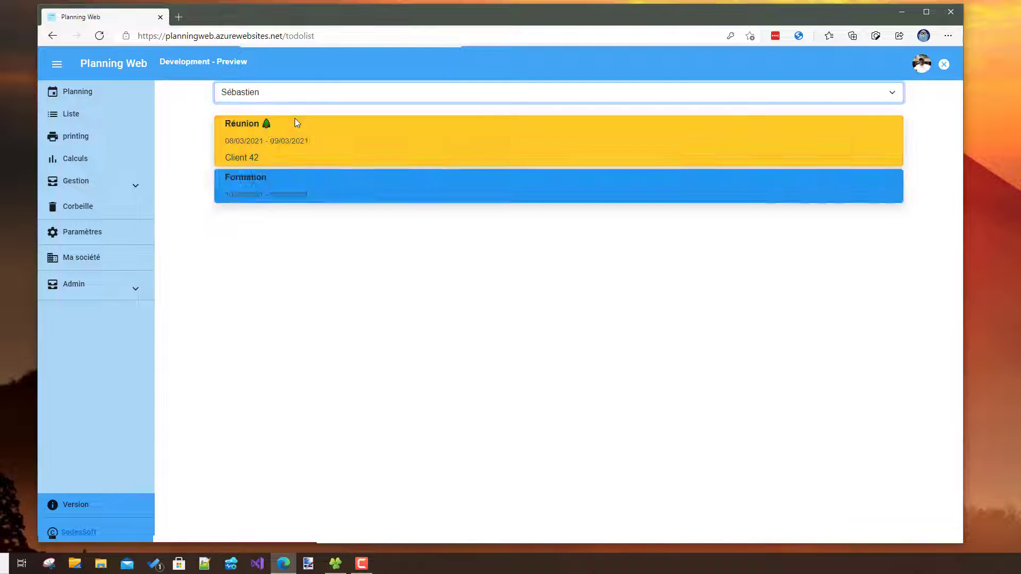
pyautogui.press('Down')
pyautogui.press('Down')
pyautogui.press('Down')
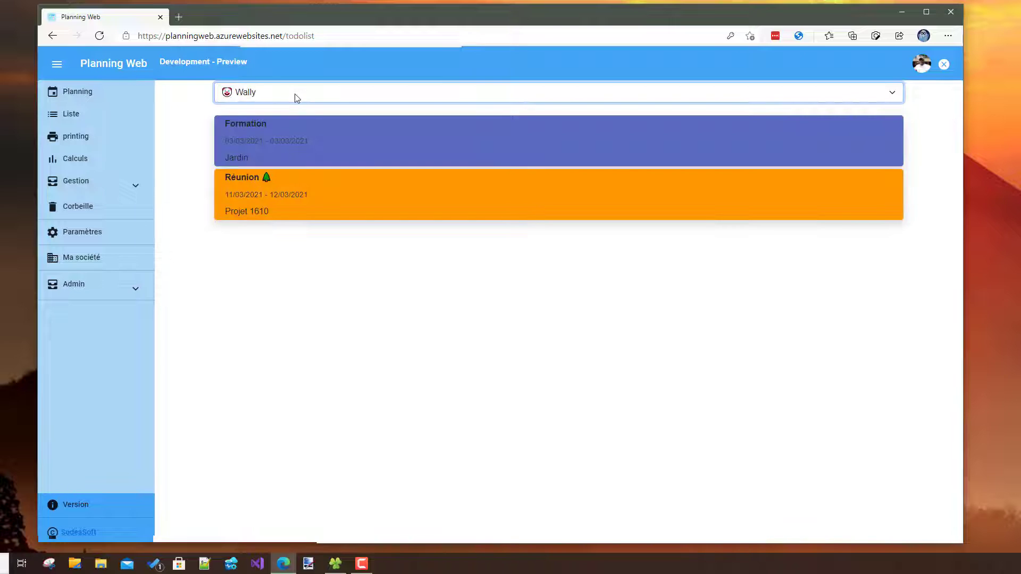
pyautogui.press('Down')
pyautogui.press('Down')
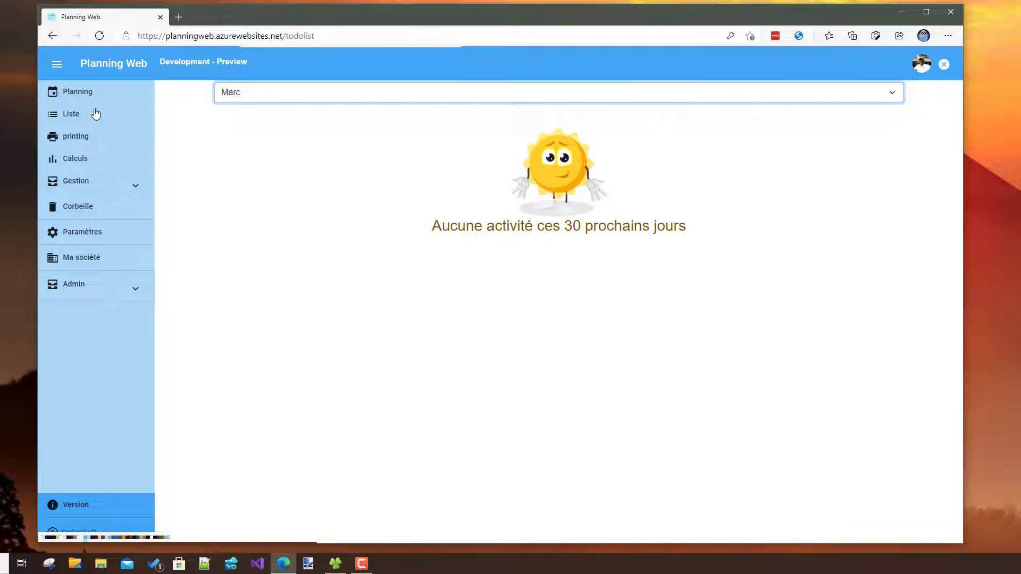
pyautogui.click(90, 94)
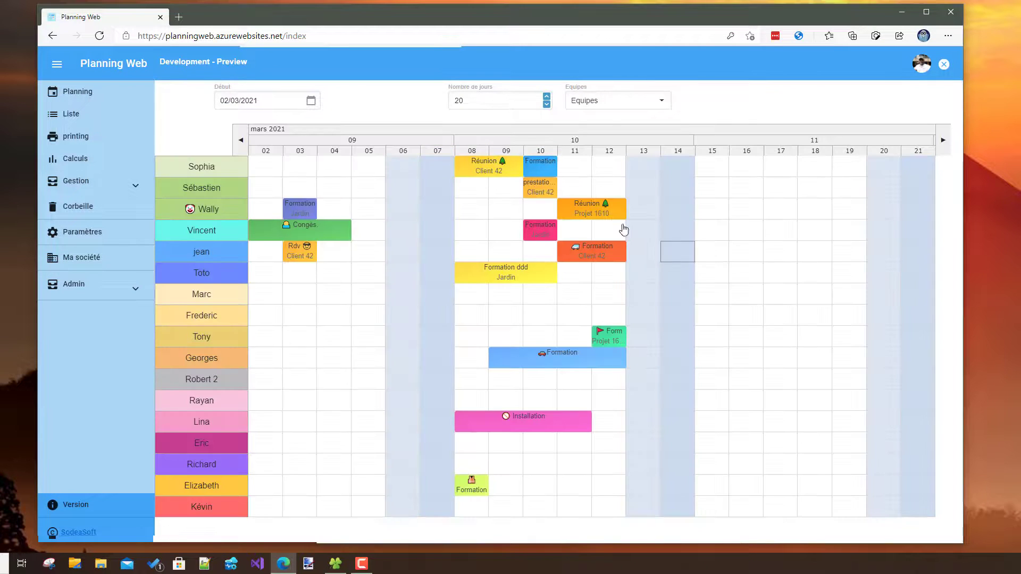
# - Calculate the hours from 01/03/2021 to 31/03/2021 without a resource or assignment filter and examine the breakdown by code
pyautogui.click(81, 158)
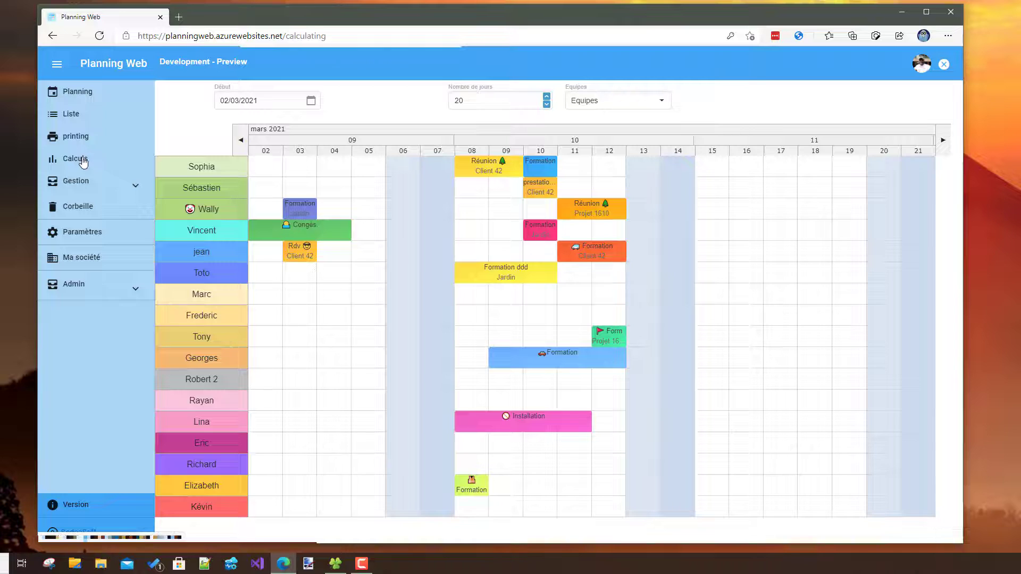
pyautogui.click(244, 154)
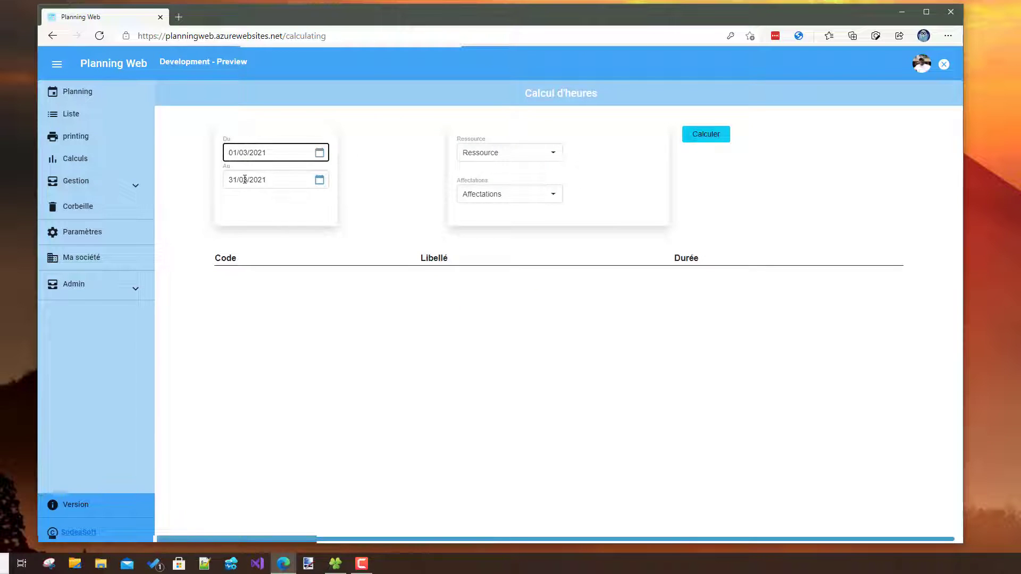
pyautogui.click(245, 180)
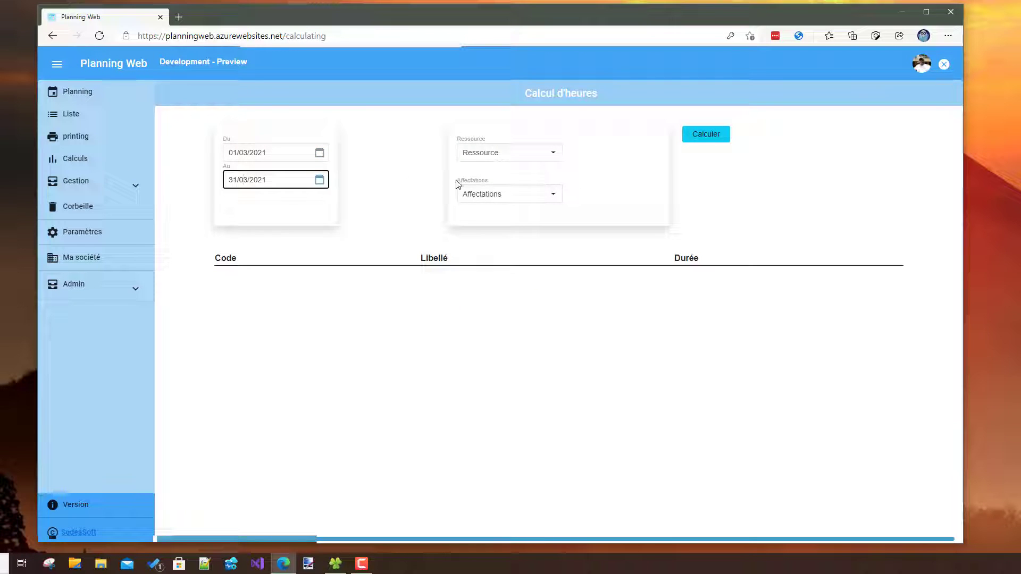
pyautogui.click(703, 136)
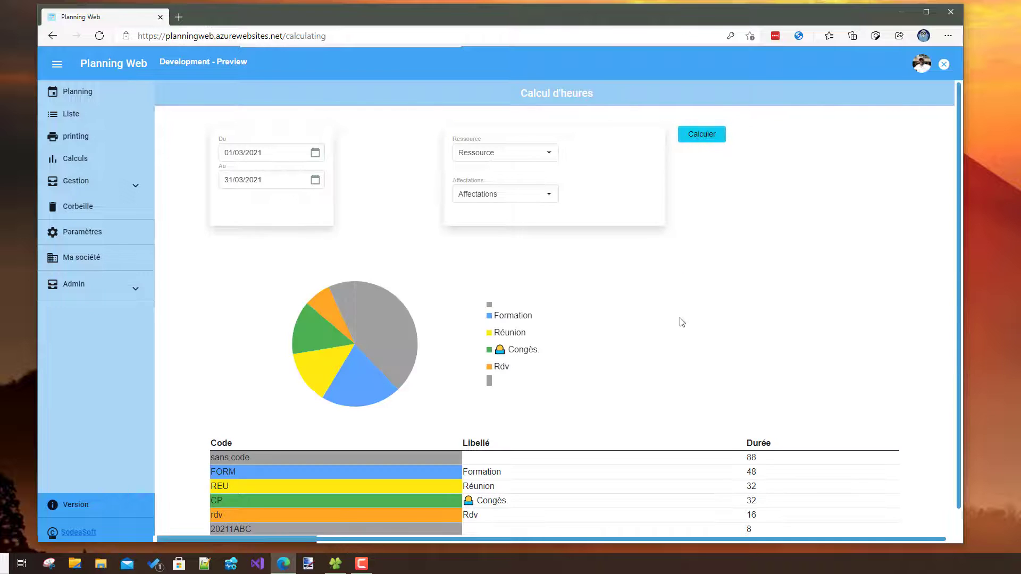
pyautogui.scroll(-1, 679, 318)
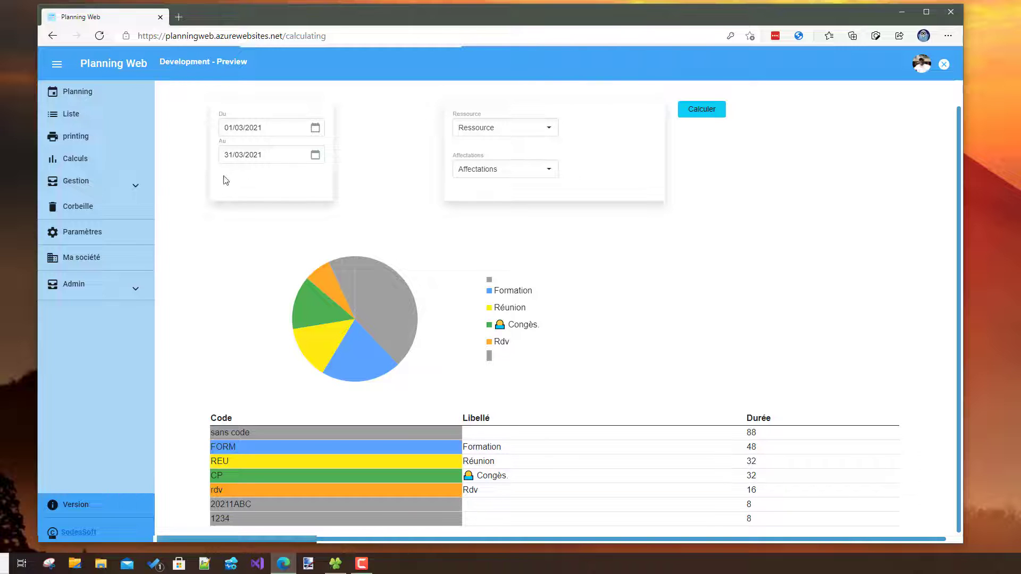
# - Open the Codes list under Gestion, view the Maladie code's properties, and close them without changes
pyautogui.click(96, 183)
pyautogui.click(81, 215)
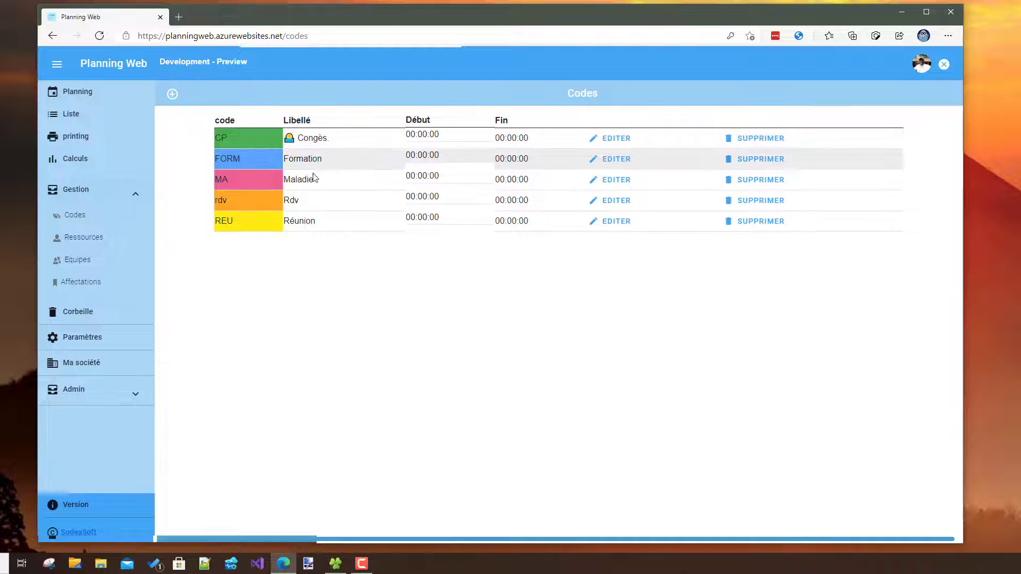
pyautogui.click(607, 182)
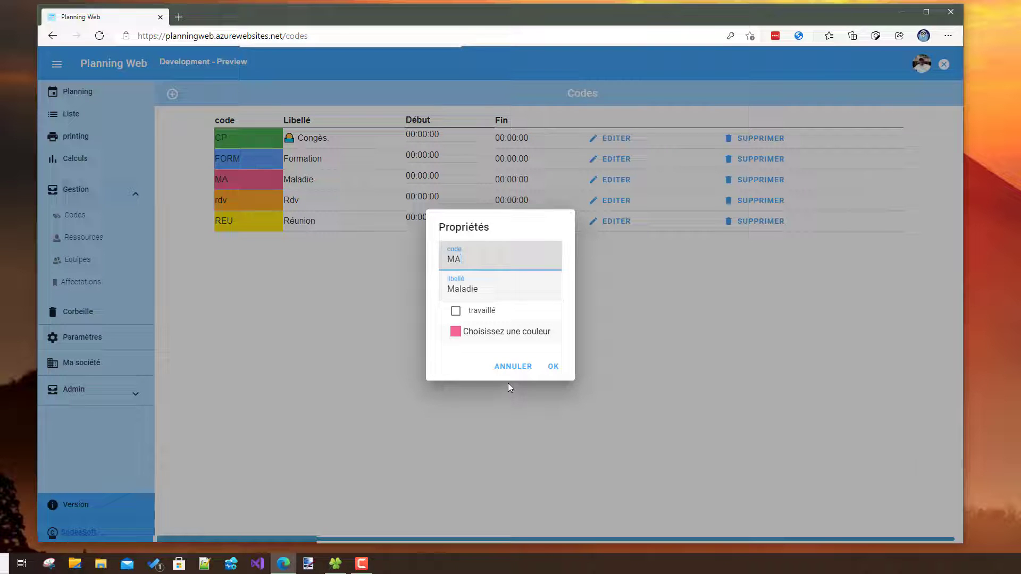
pyautogui.click(509, 375)
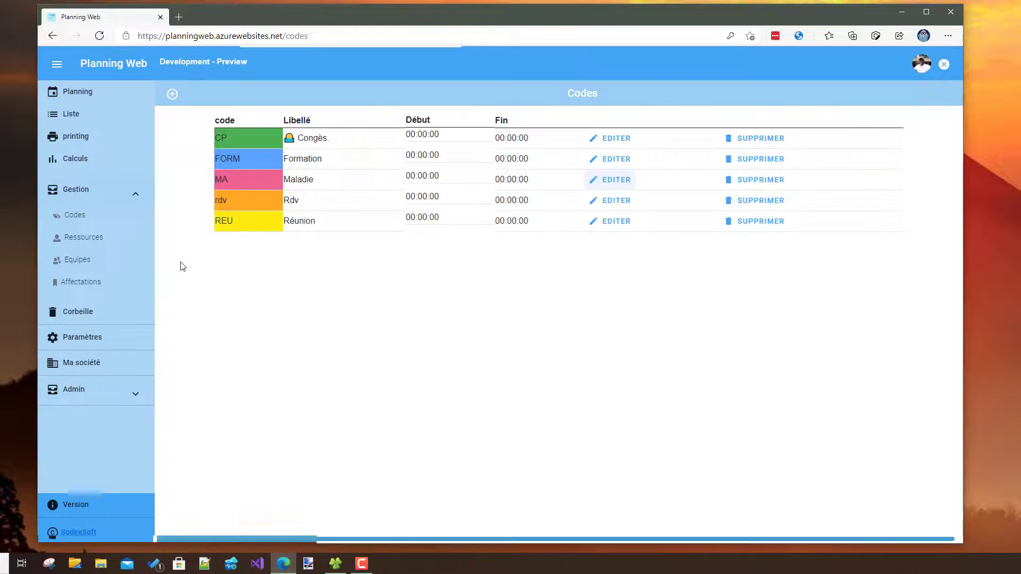
# - Look through the Ressources list and open the Equipes list
pyautogui.click(93, 238)
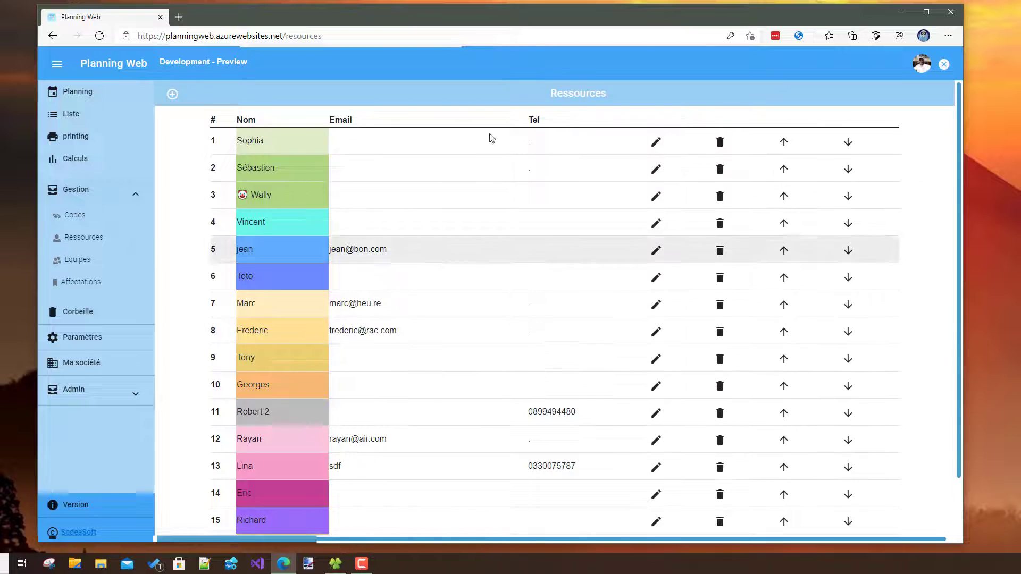
pyautogui.scroll(-2, 439, 382)
pyautogui.scroll(2, 438, 381)
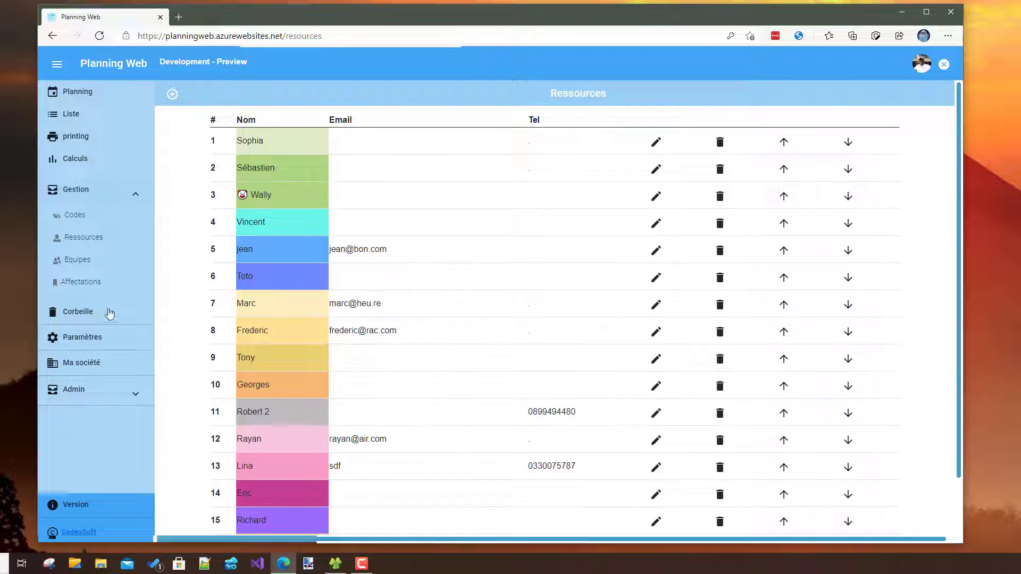
pyautogui.click(77, 260)
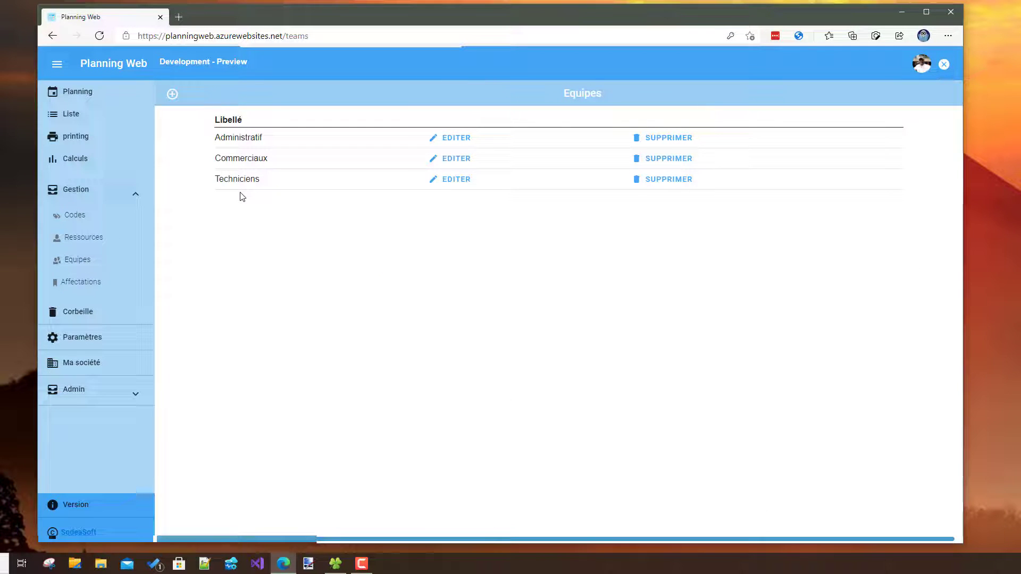
# - In the fourth resource's properties, remove the Commerciaux team, assign it again, and cancel the resource edit
pyautogui.click(96, 242)
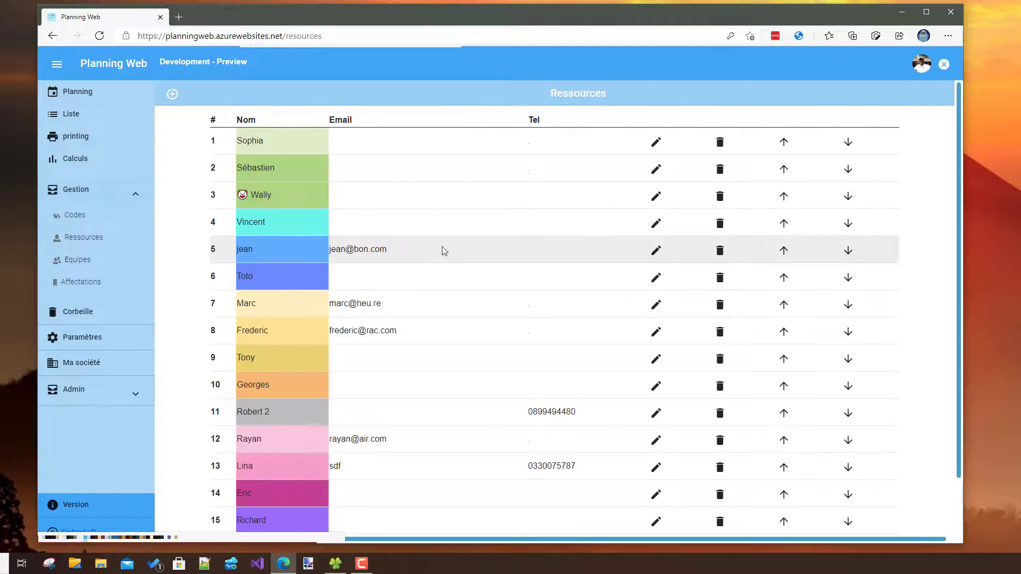
pyautogui.click(656, 223)
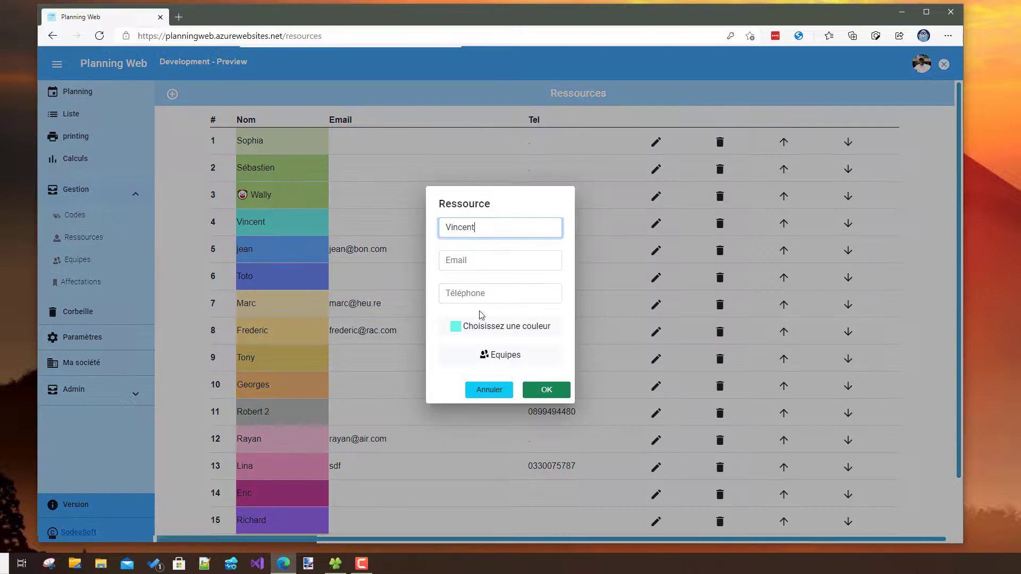
pyautogui.click(490, 360)
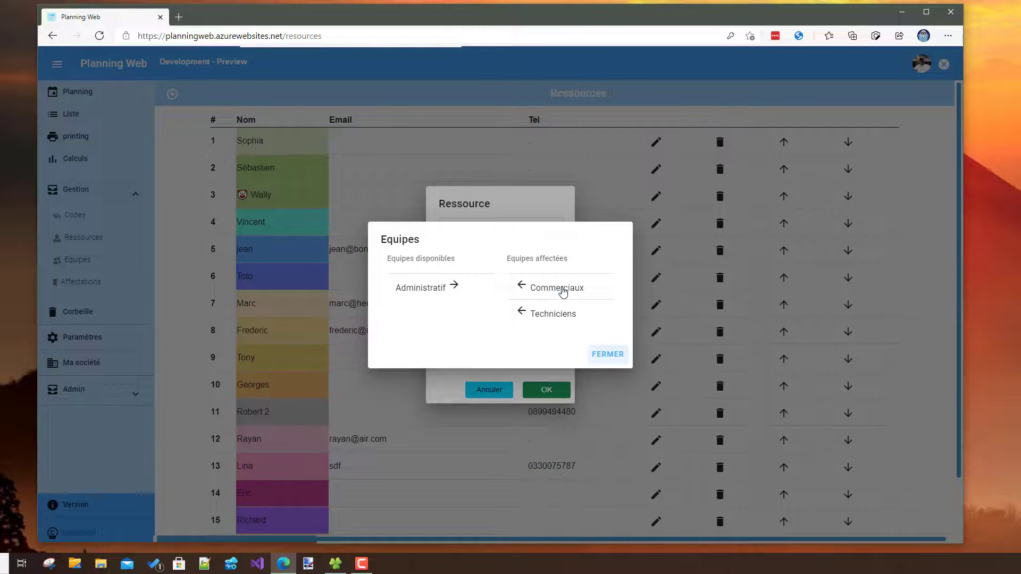
pyautogui.click(561, 292)
pyautogui.click(423, 318)
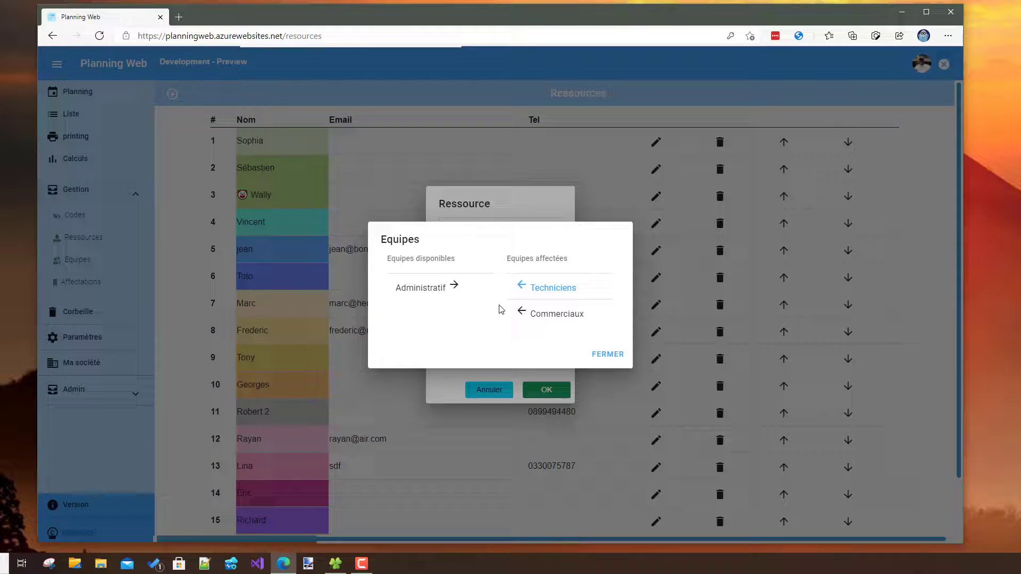
pyautogui.click(598, 359)
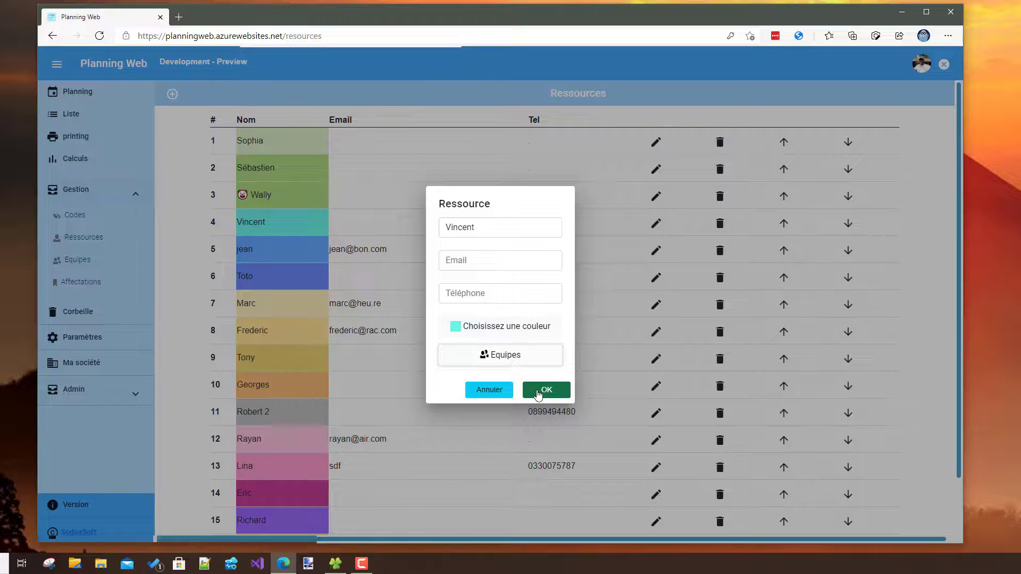
pyautogui.click(497, 393)
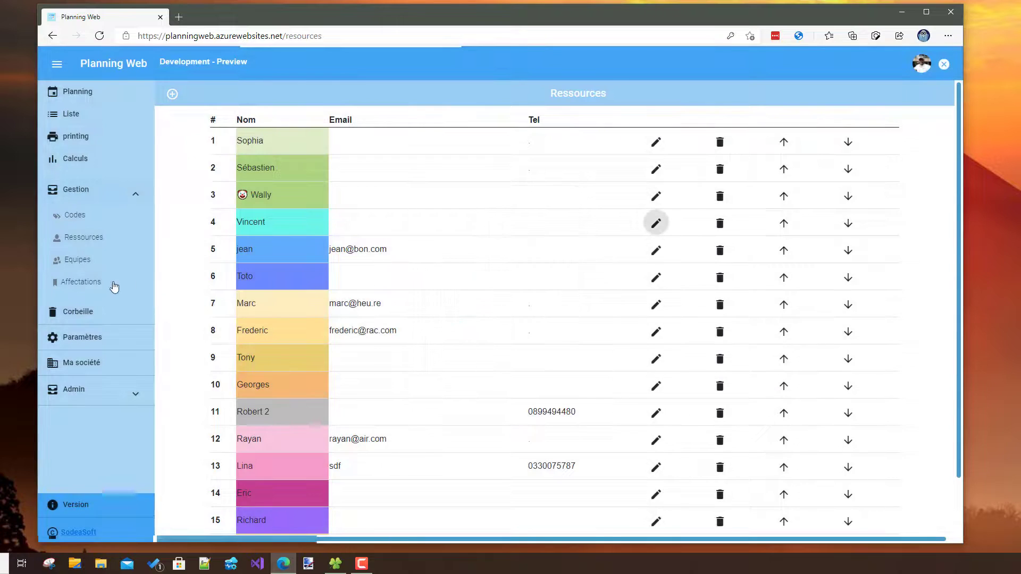
# - Review the Affectations list, the deleted tasks in the Corbeille with the first one ticked, and the Paramètres page
pyautogui.click(91, 285)
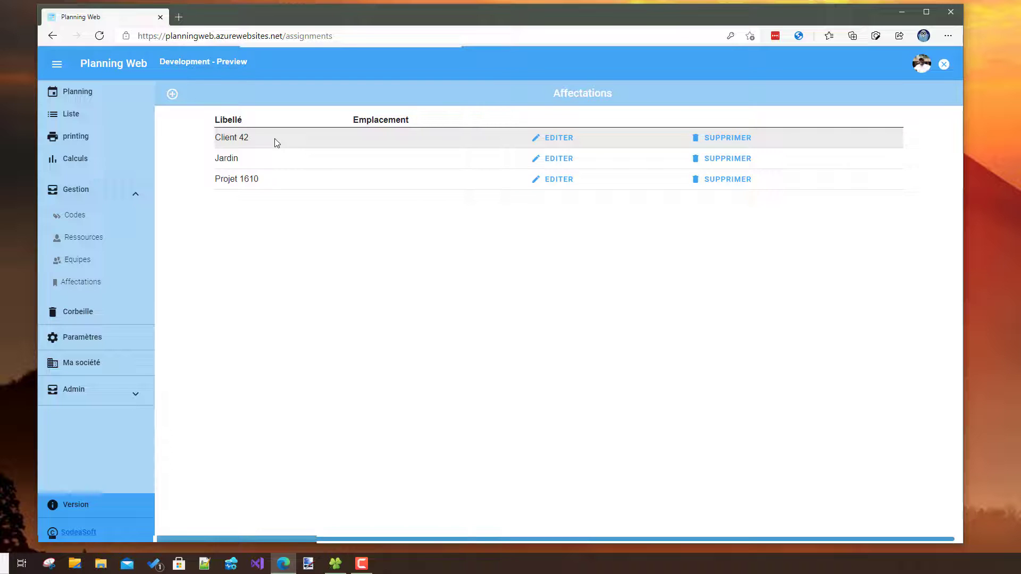
pyautogui.click(89, 313)
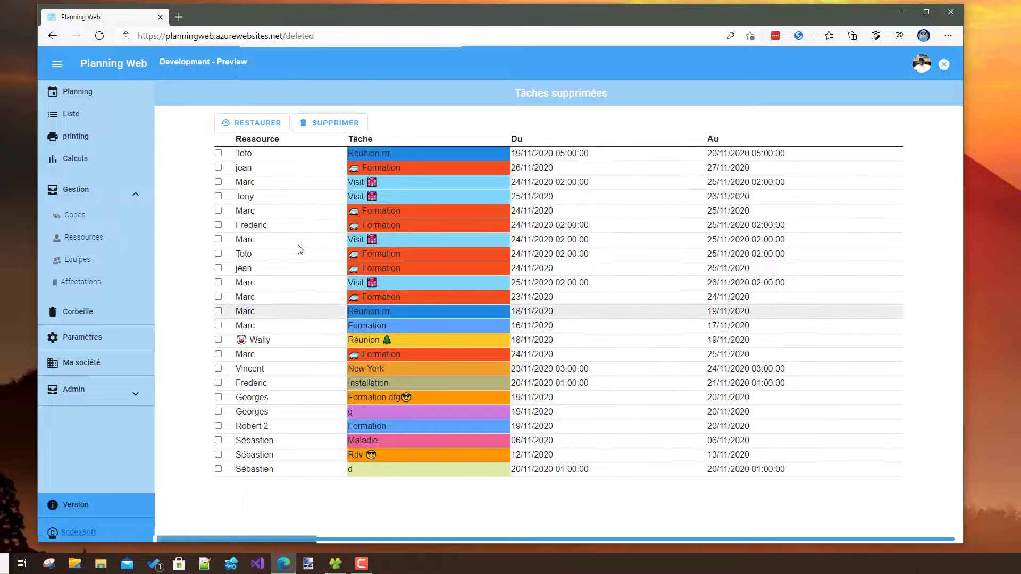
pyautogui.click(218, 154)
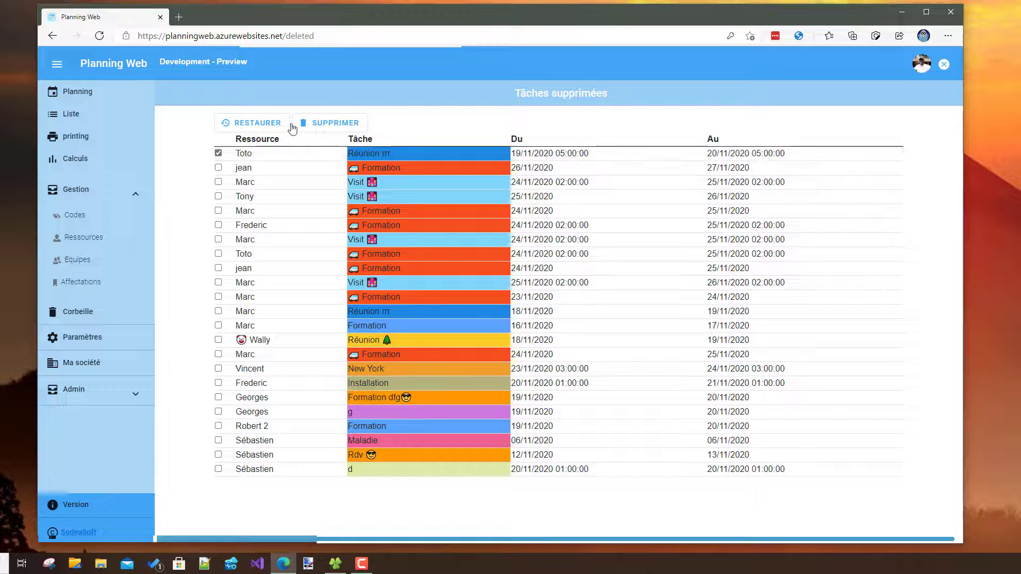
pyautogui.click(93, 343)
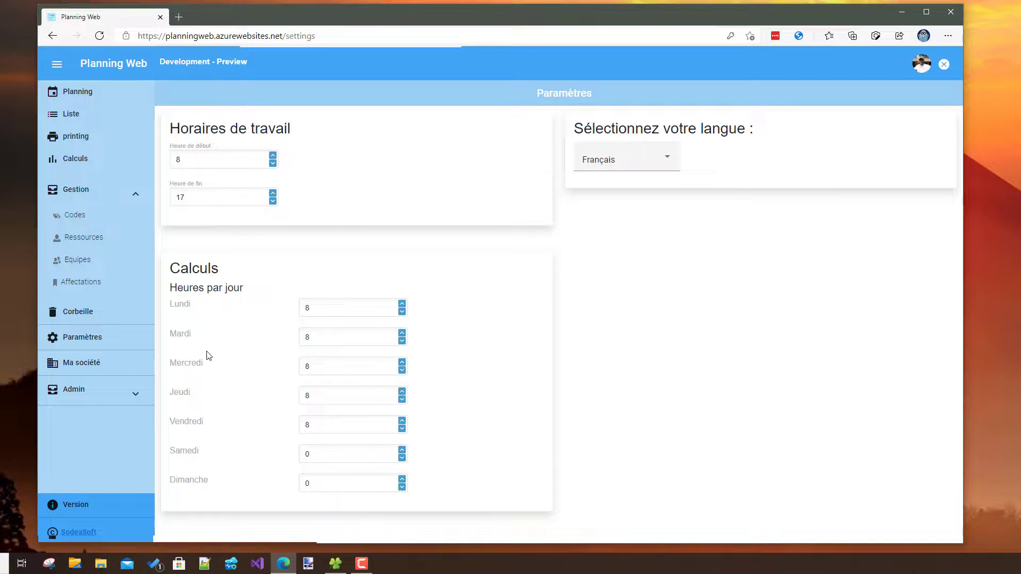
# - Open the second user's properties in Ma société and examine the team access limits and available user roles
pyautogui.click(96, 368)
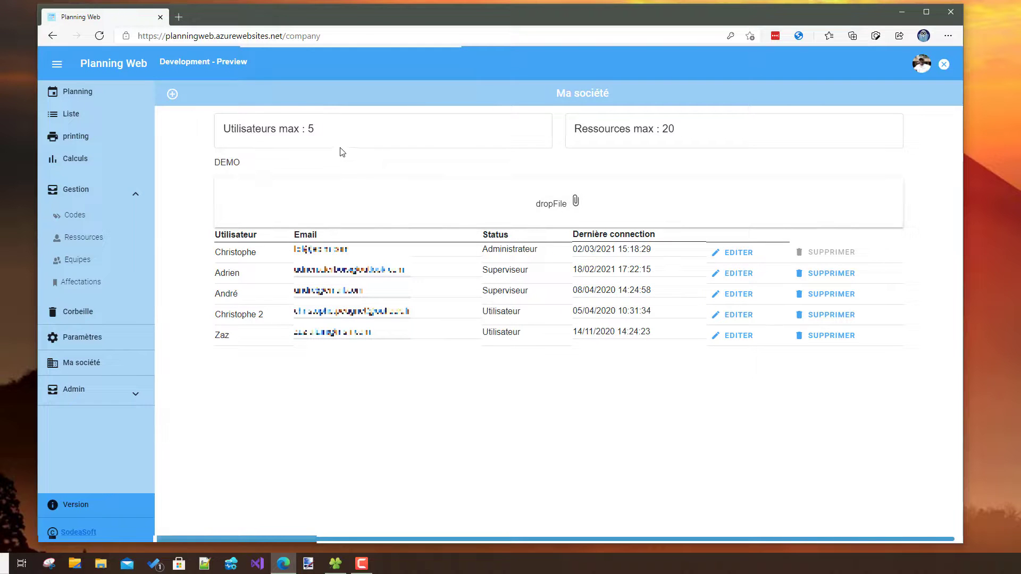
pyautogui.click(734, 273)
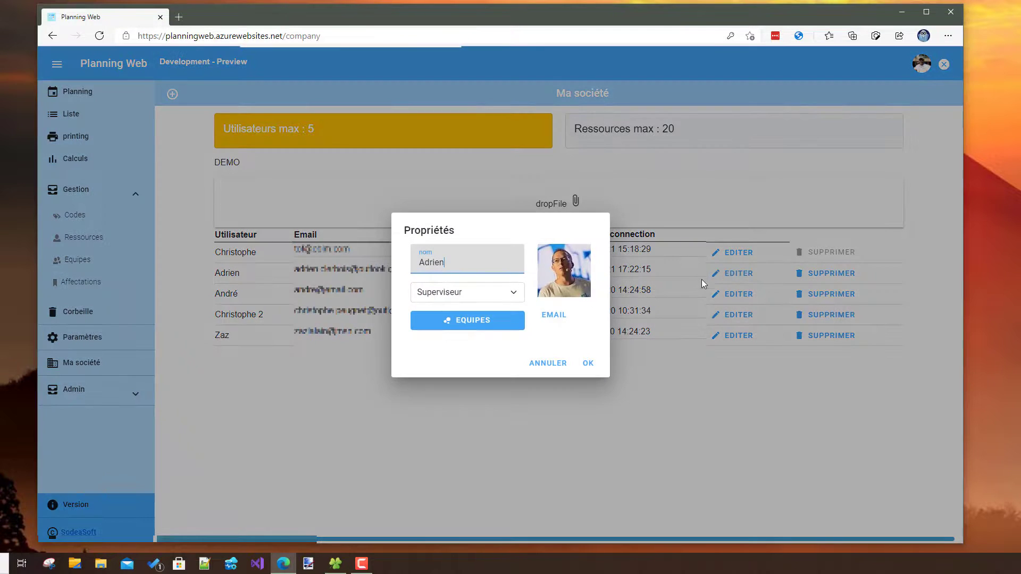
pyautogui.click(455, 326)
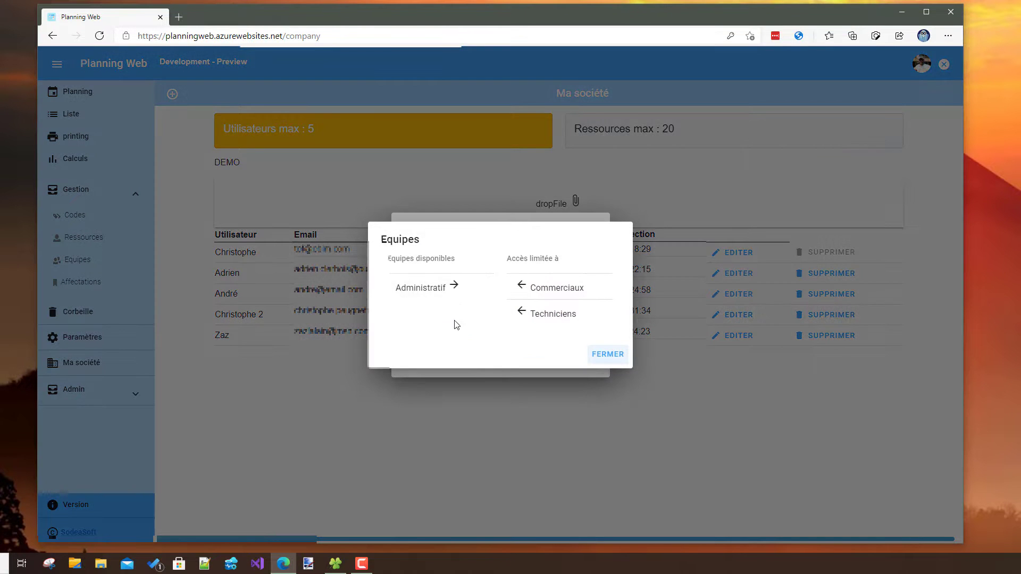
pyautogui.click(609, 354)
pyautogui.click(486, 291)
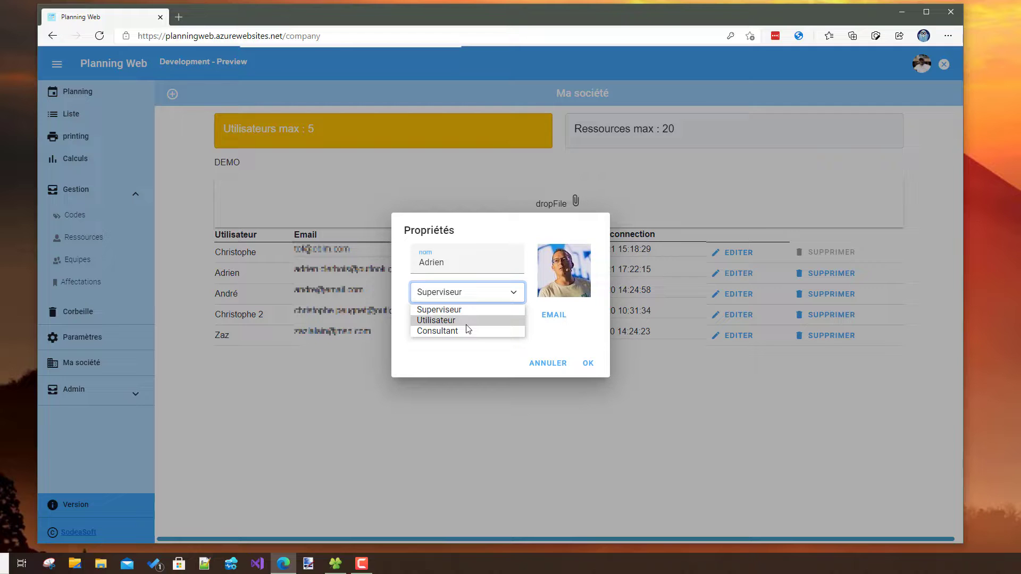
pyautogui.click(484, 358)
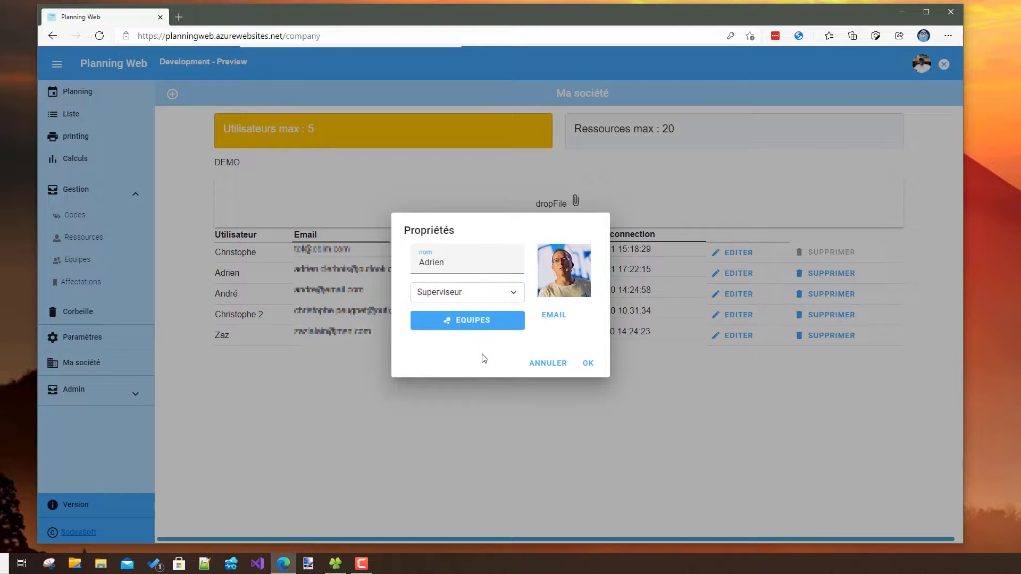